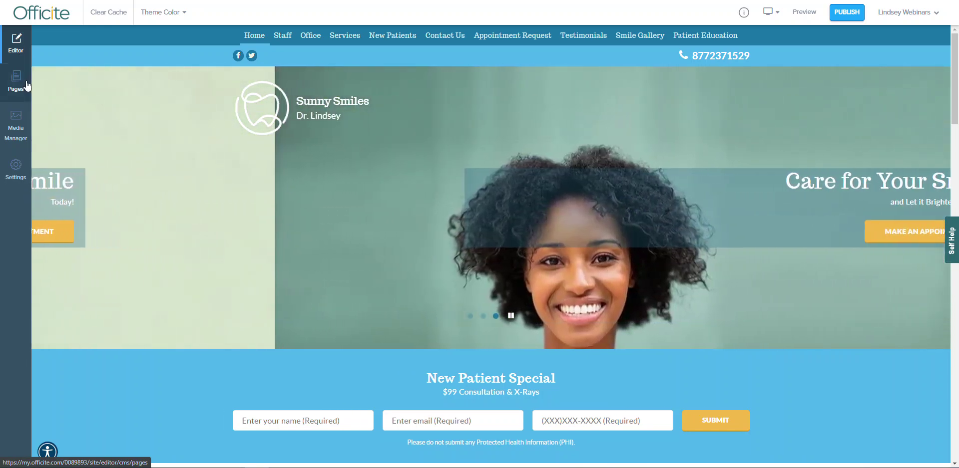
Open the Pages list and scroll through all 16 site pages, then back to the top
click(17, 80)
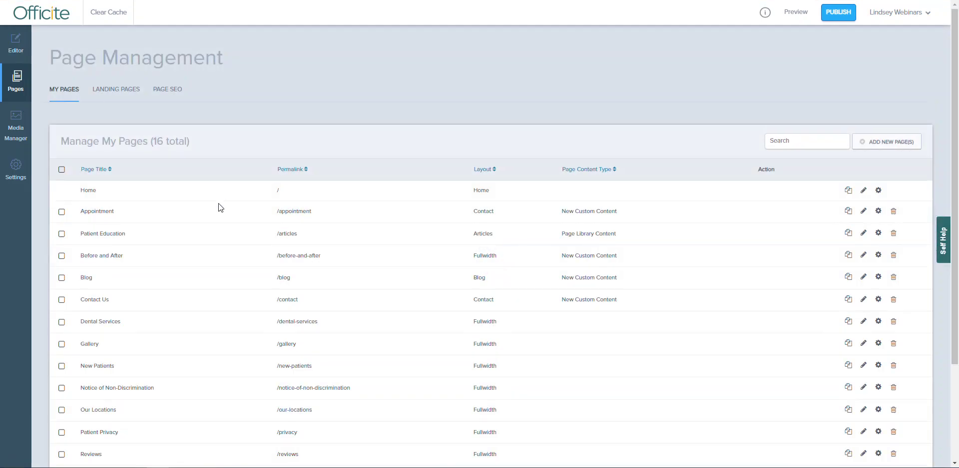
scroll(218, 205, down, 2)
scroll(218, 204, down, 1)
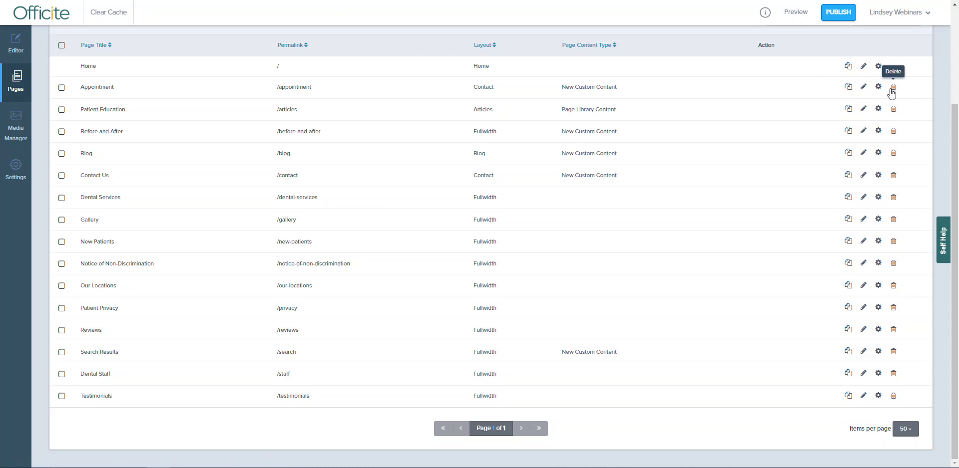
scroll(554, 215, up, 3)
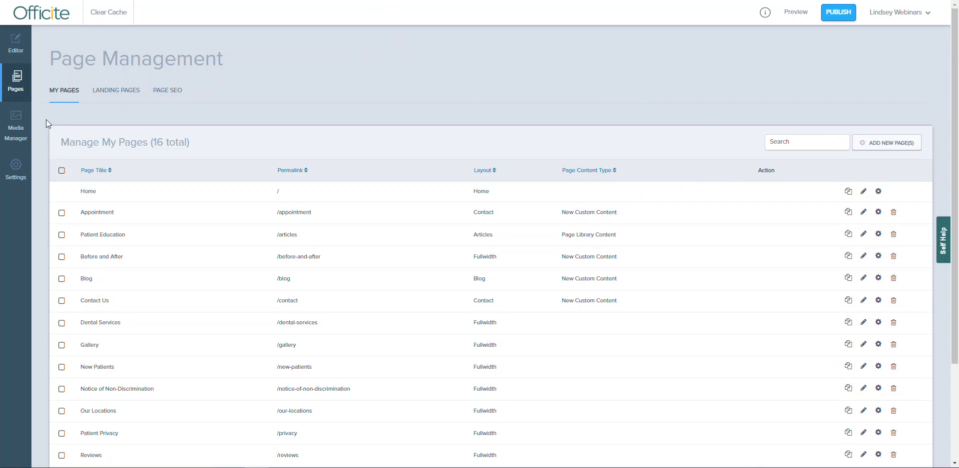
Check test-doc.pdf's details in Media Manager, then bring up the account Settings screen
click(14, 129)
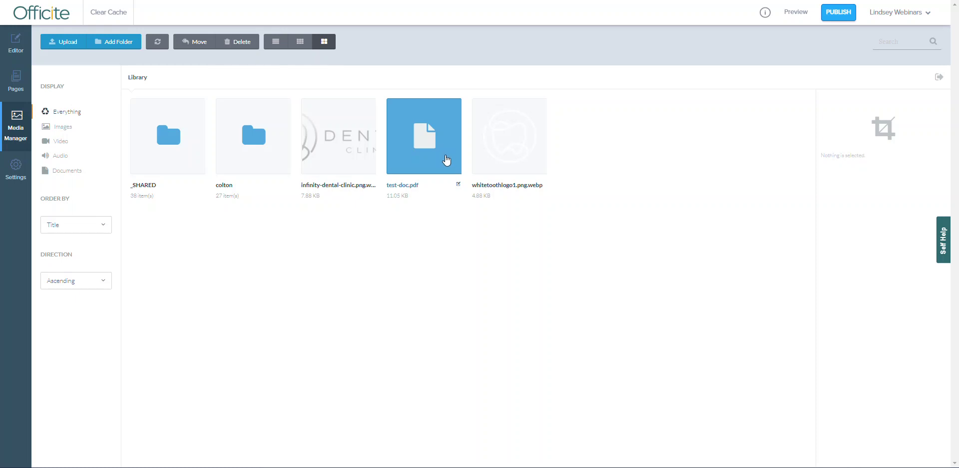
click(447, 161)
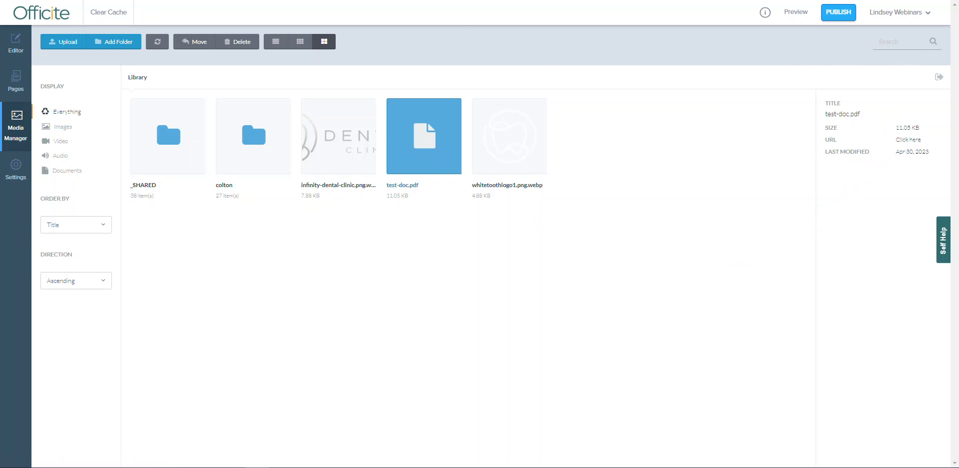
click(22, 177)
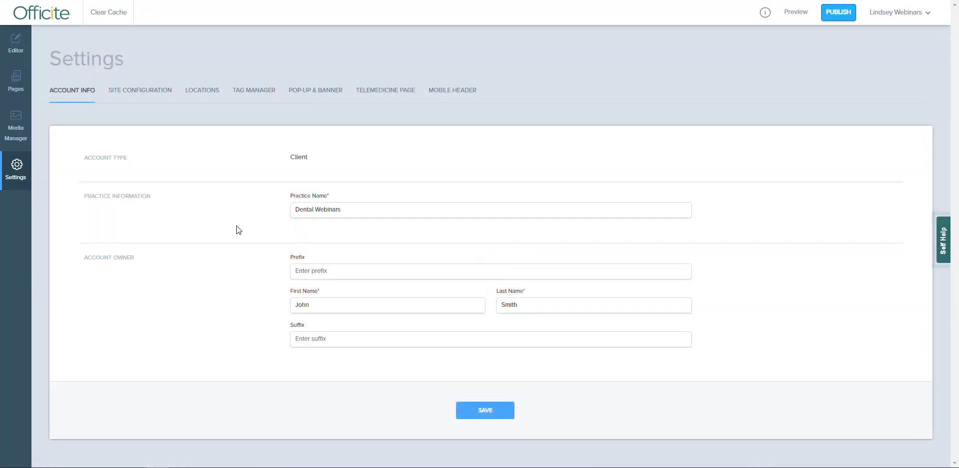
Review the Locations, Tag Manager and Pop-up & Banner settings tabs in turn
click(203, 92)
click(258, 93)
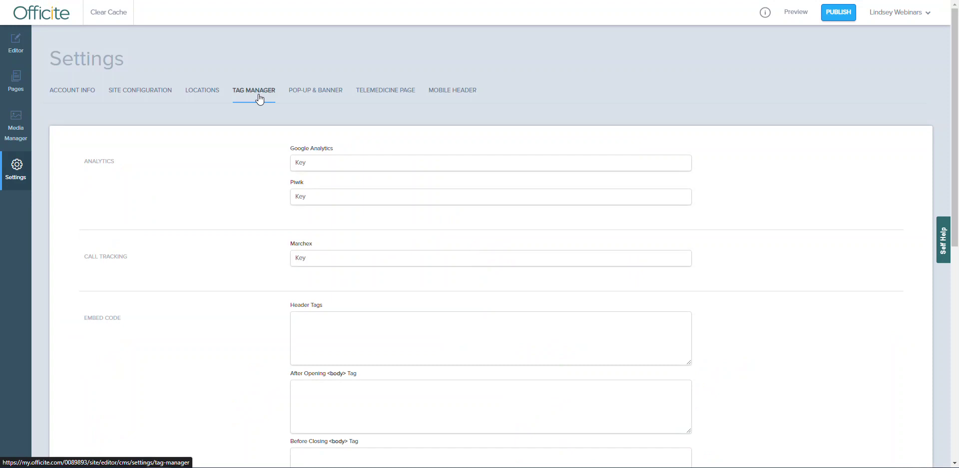
click(307, 94)
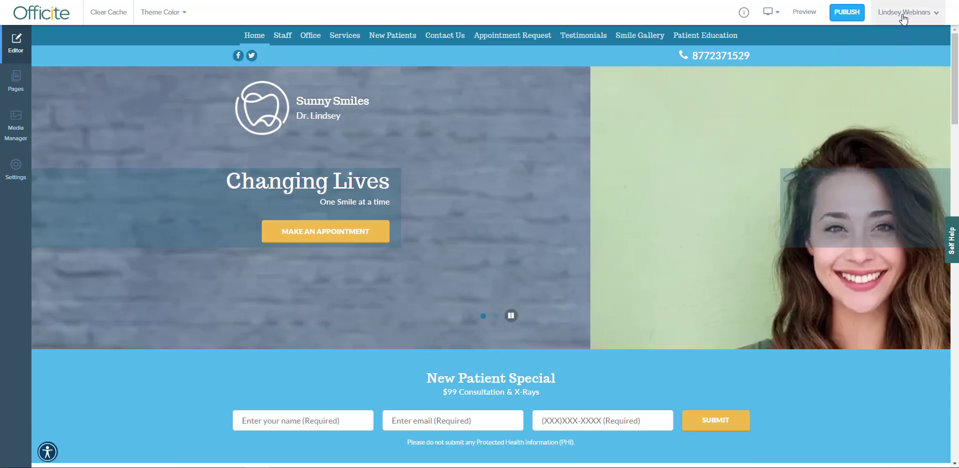
click(903, 18)
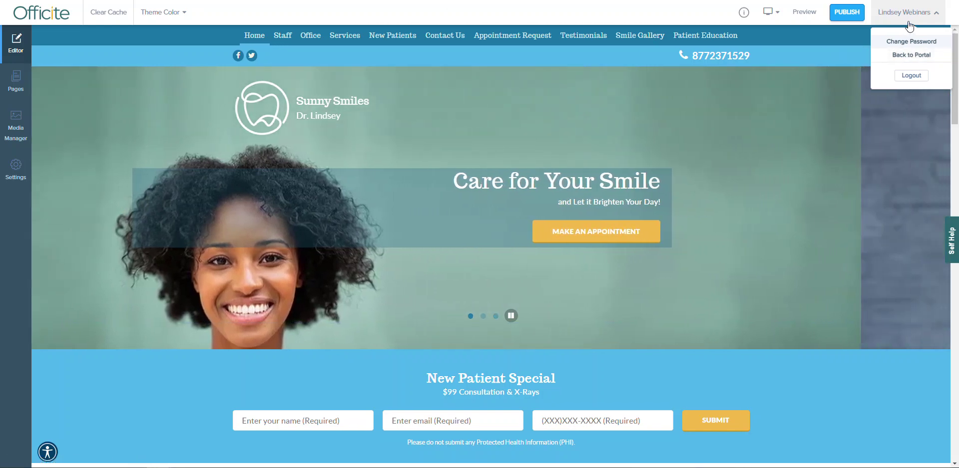
click(907, 15)
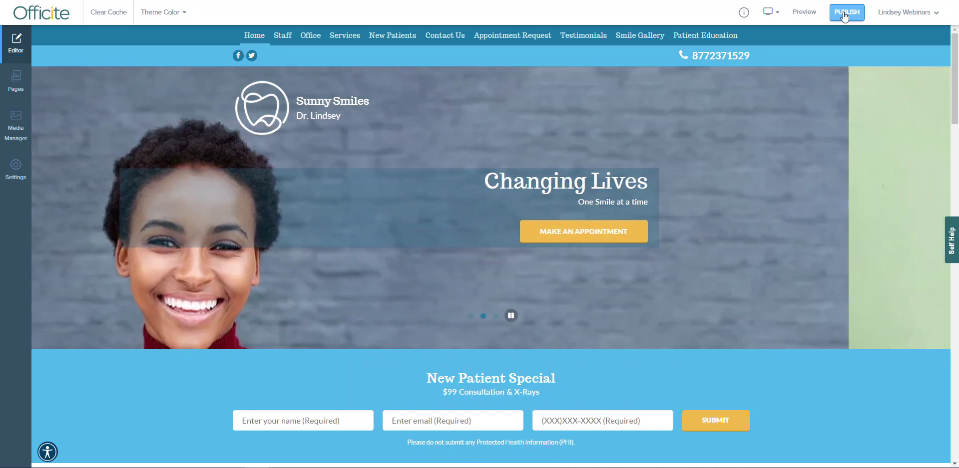
Publish the Sunny Smiles site's pending edits so they go live
click(844, 15)
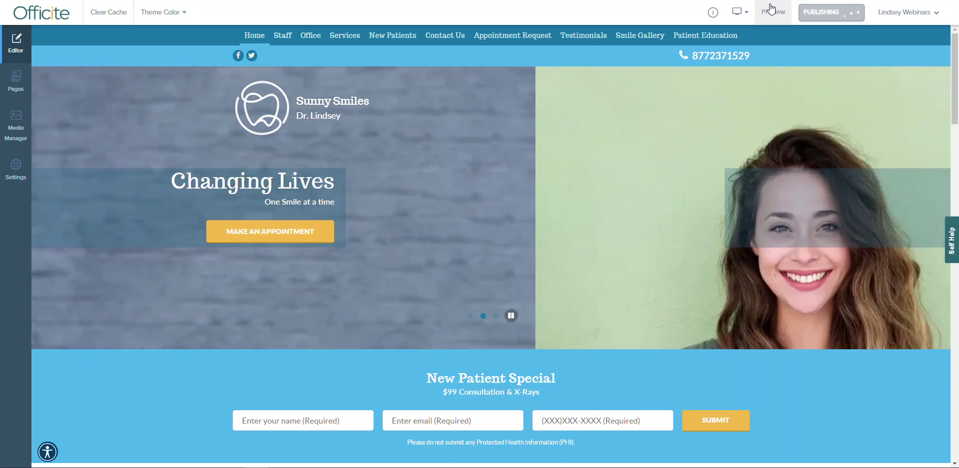
click(772, 9)
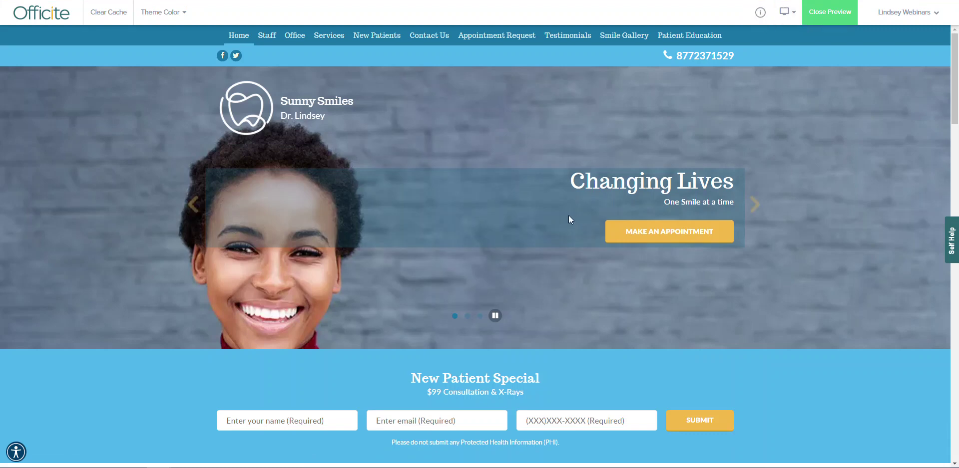
scroll(564, 215, down, 5)
scroll(549, 209, up, 5)
click(828, 20)
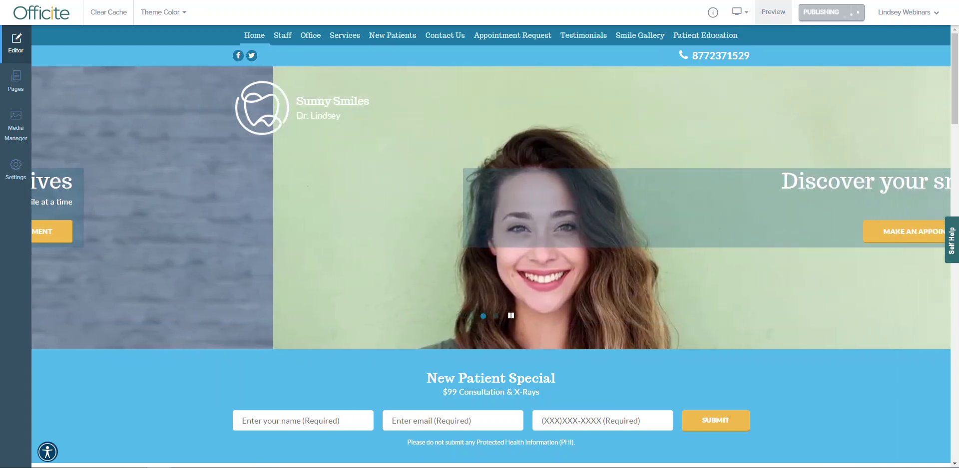
click(729, 19)
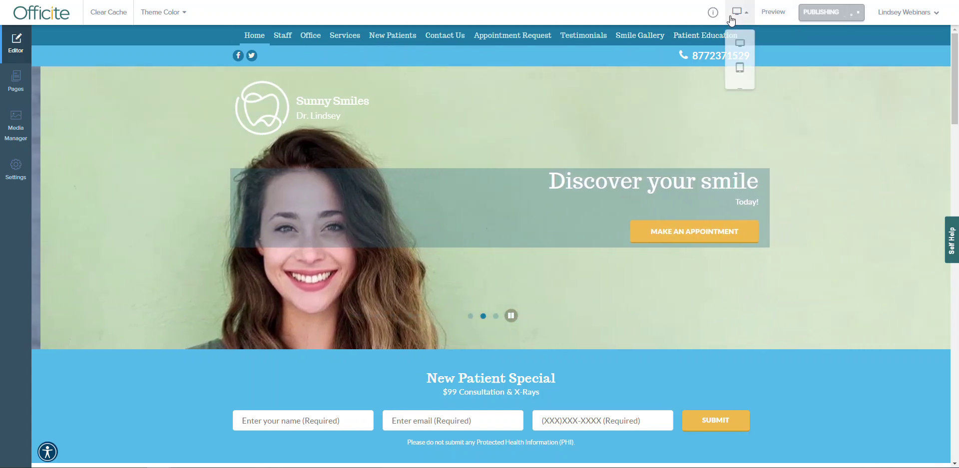
click(735, 71)
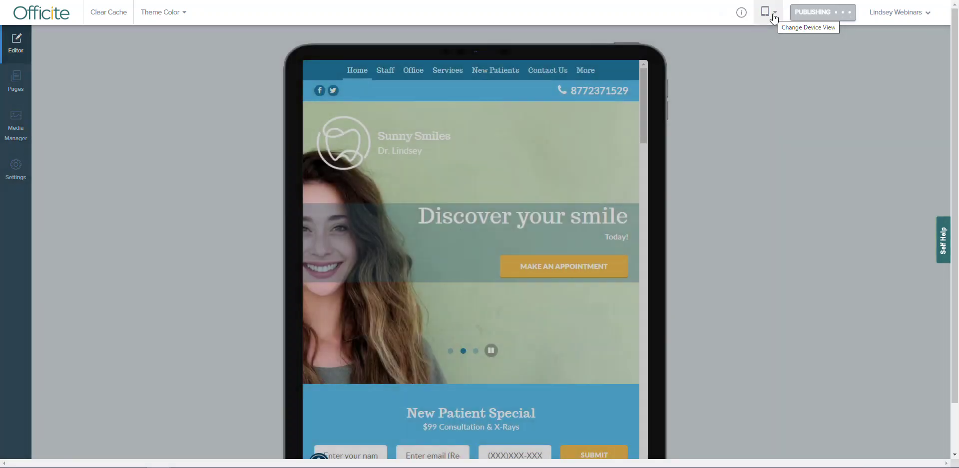
click(773, 19)
click(766, 92)
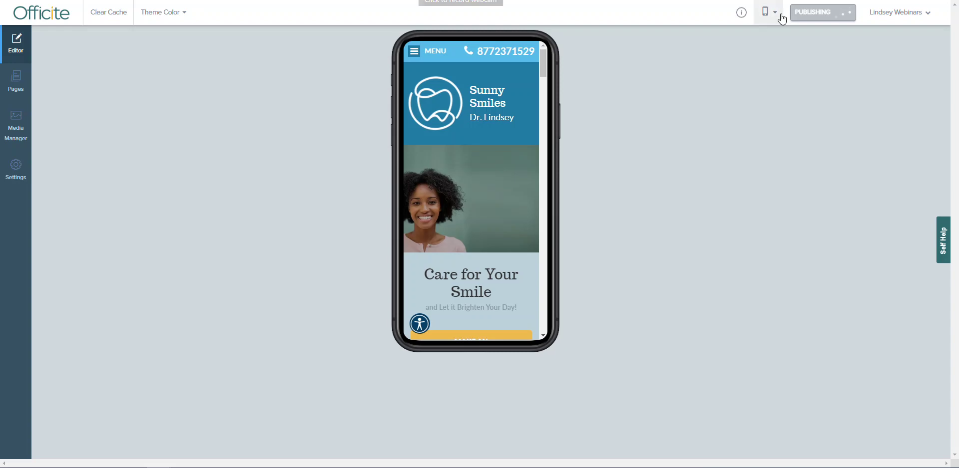
click(769, 44)
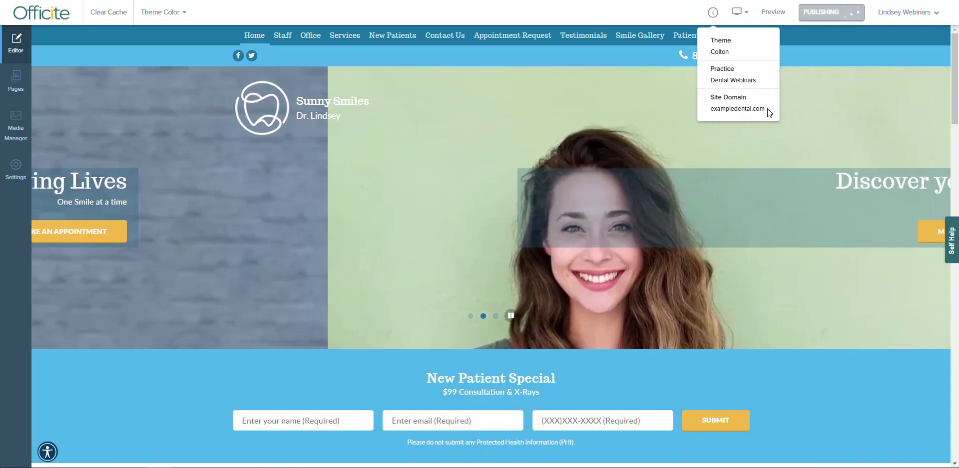
click(714, 13)
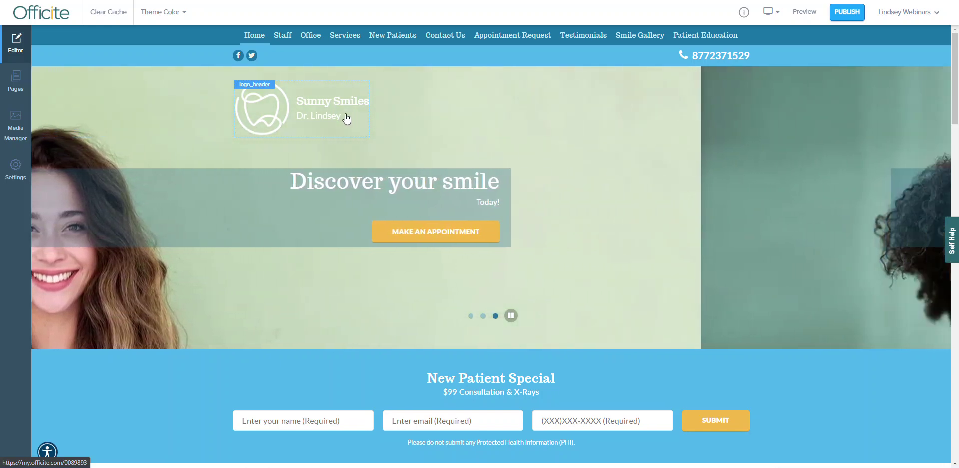
Select the Sunny Smiles logo header and open its logo module editor
click(347, 119)
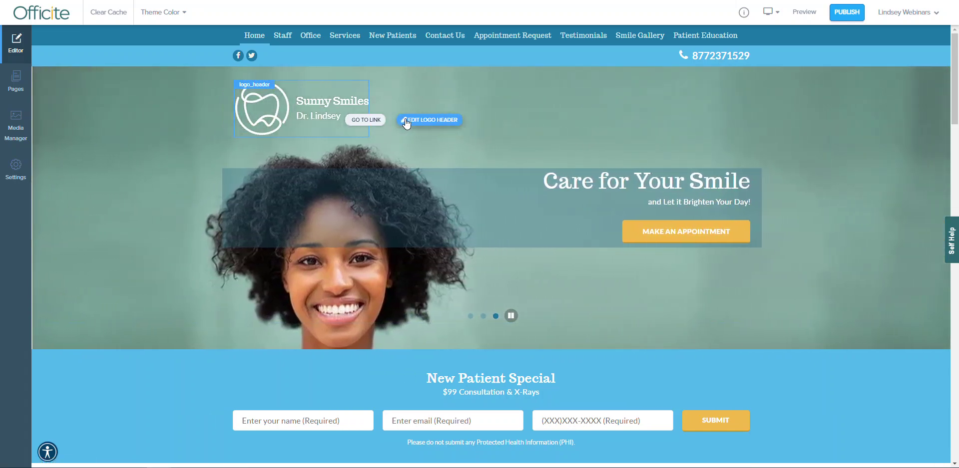
click(405, 121)
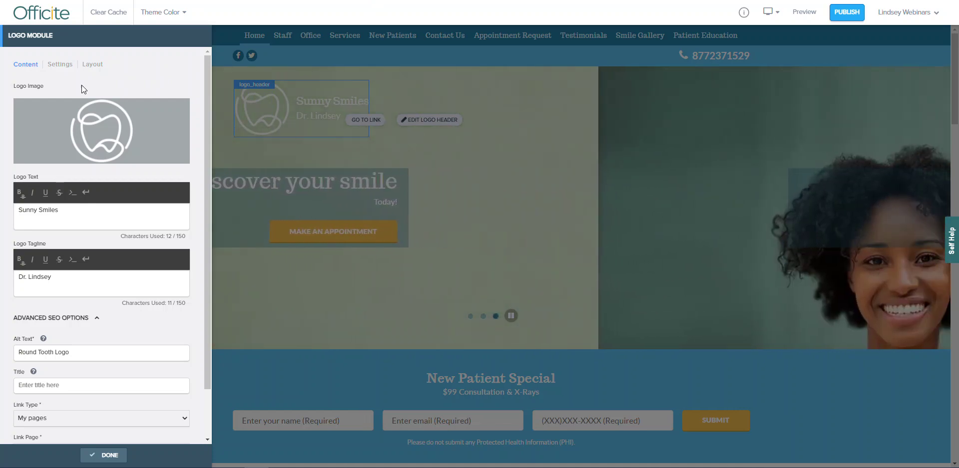
In Advanced SEO Options, enable 'Open link in new tab' for the logo link
mouse_move(88, 140)
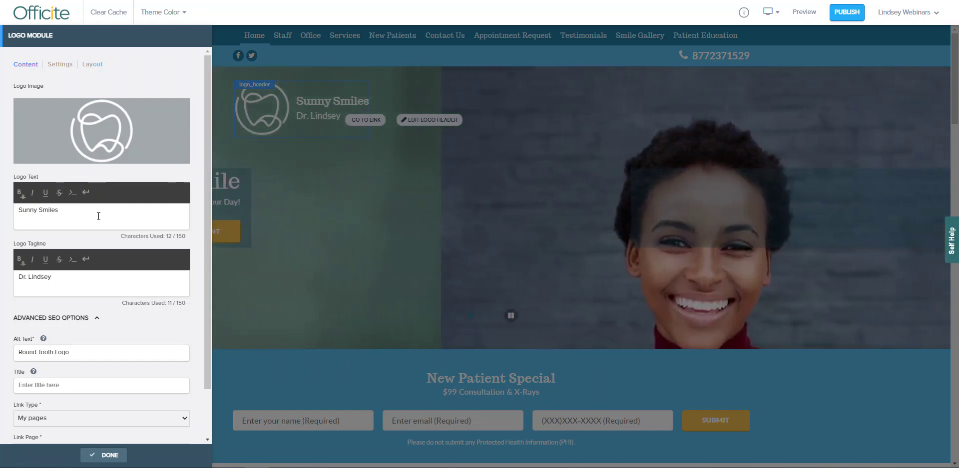
scroll(98, 216, down, 2)
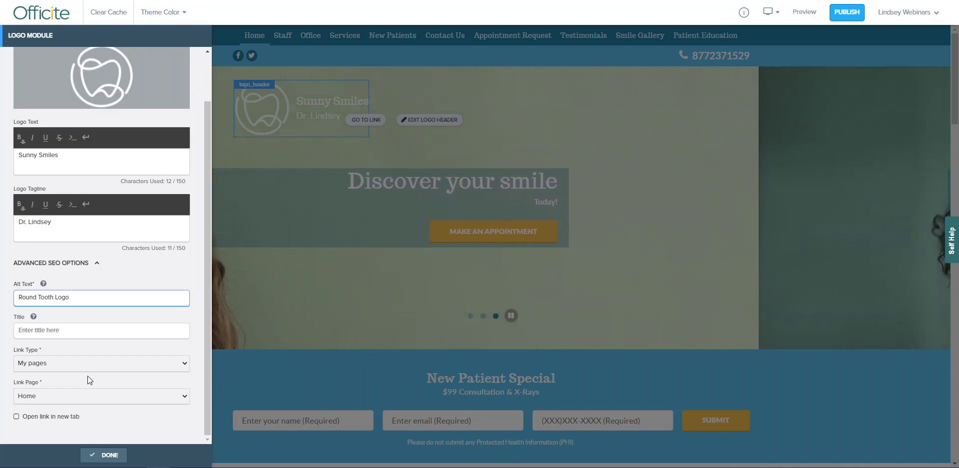
click(51, 418)
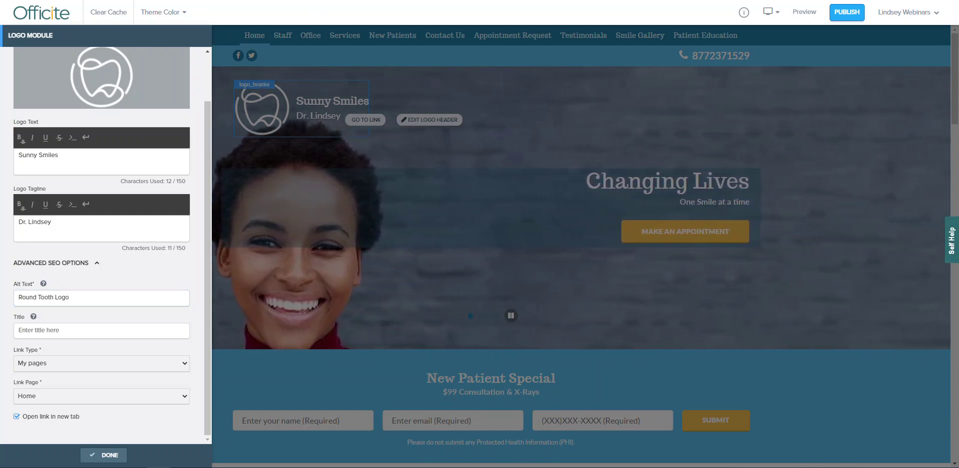
Review the logo module's Settings tab for its visibility and image options
scroll(156, 255, up, 2)
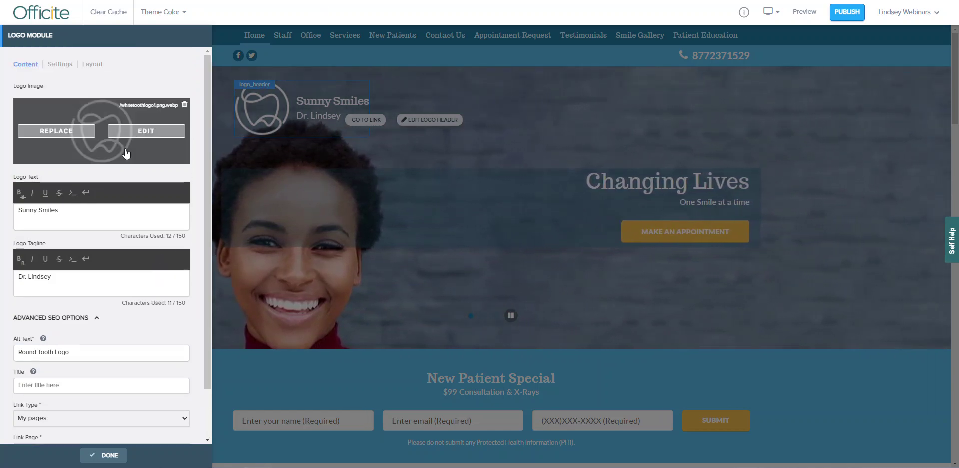
click(63, 66)
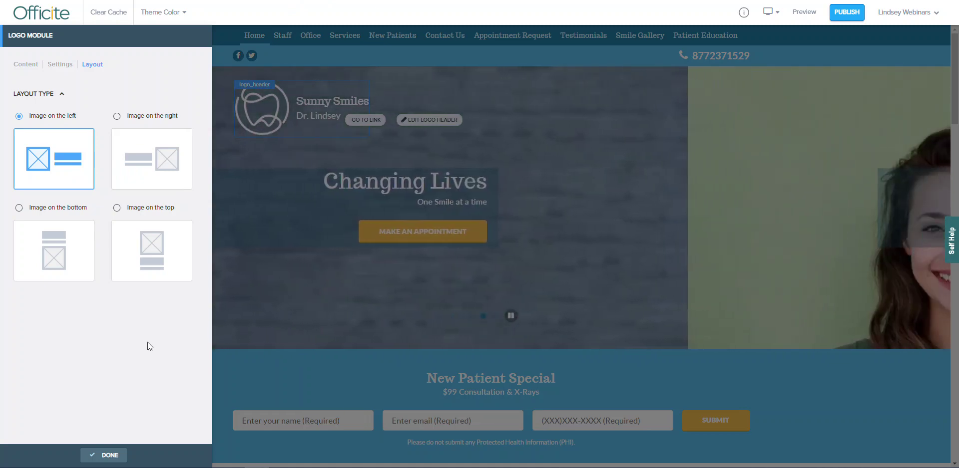
Save the logo module, open the home slider's slide list, and toggle Healthy Mouth on then off
click(114, 456)
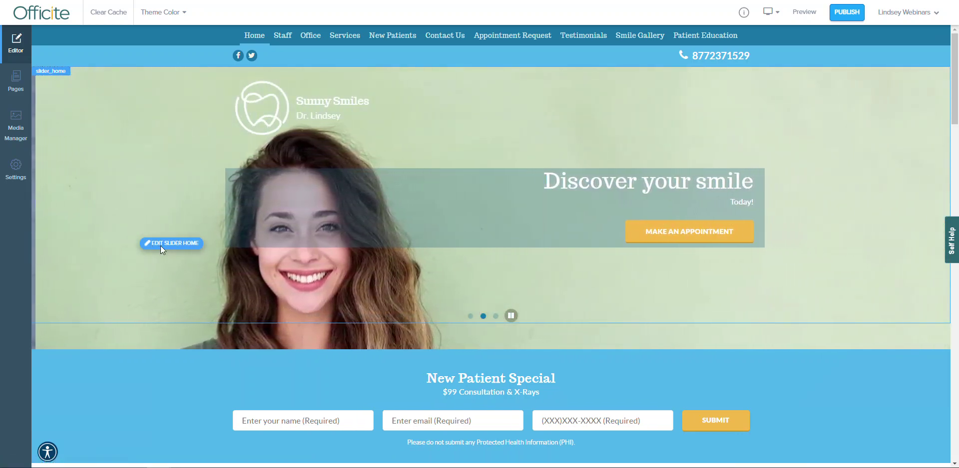
click(161, 246)
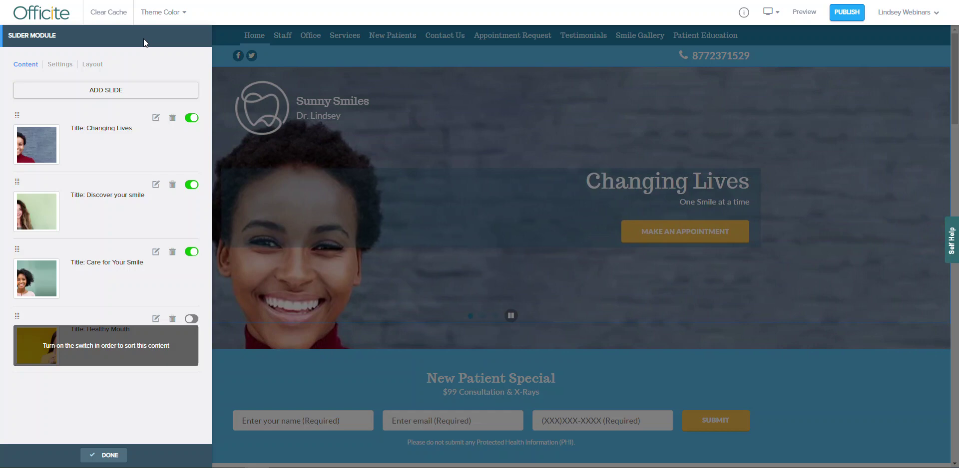
click(191, 319)
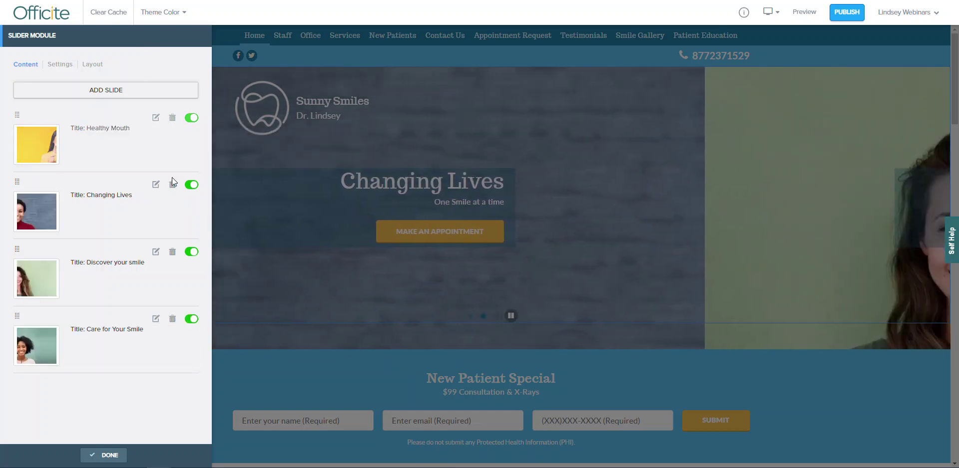
click(191, 119)
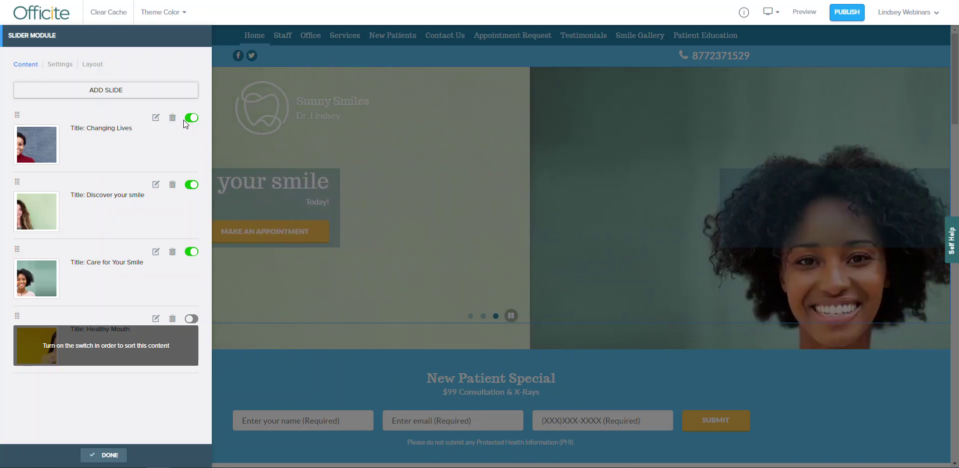
Open the Changing Lives slide without saving, and review its image, title, caption and call-to-action fields
click(157, 118)
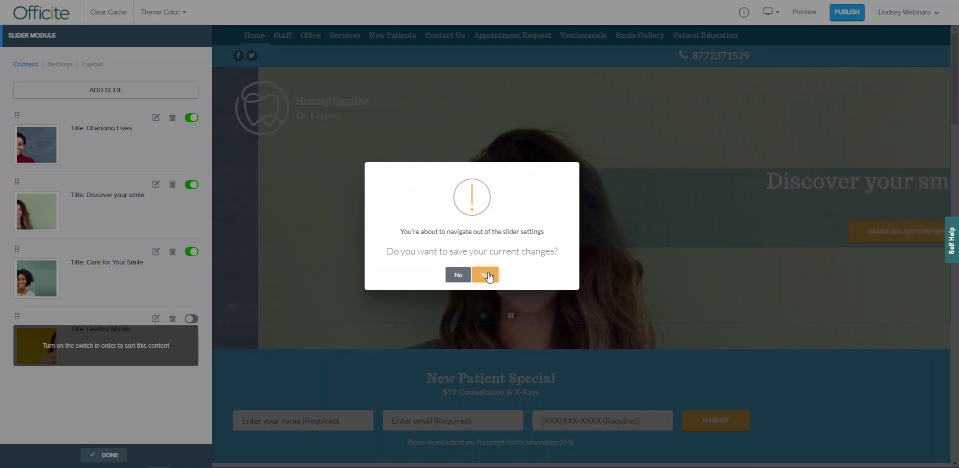
click(464, 275)
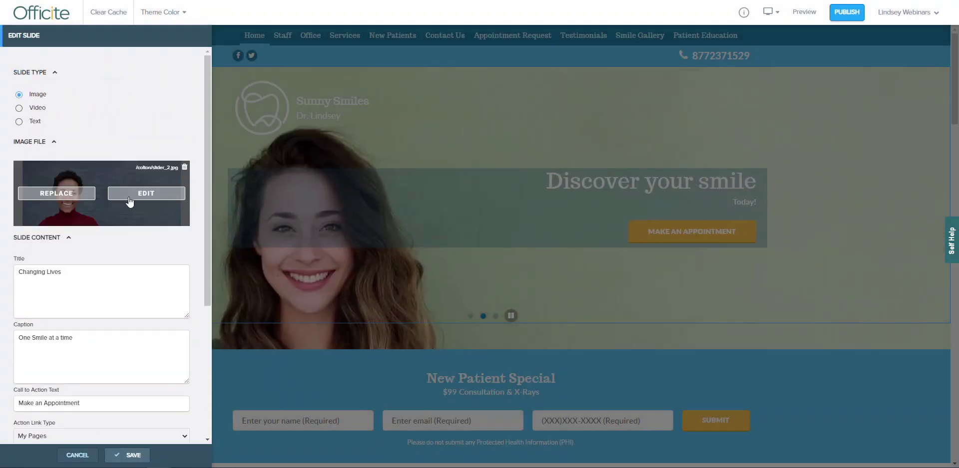
scroll(129, 202, down, 1)
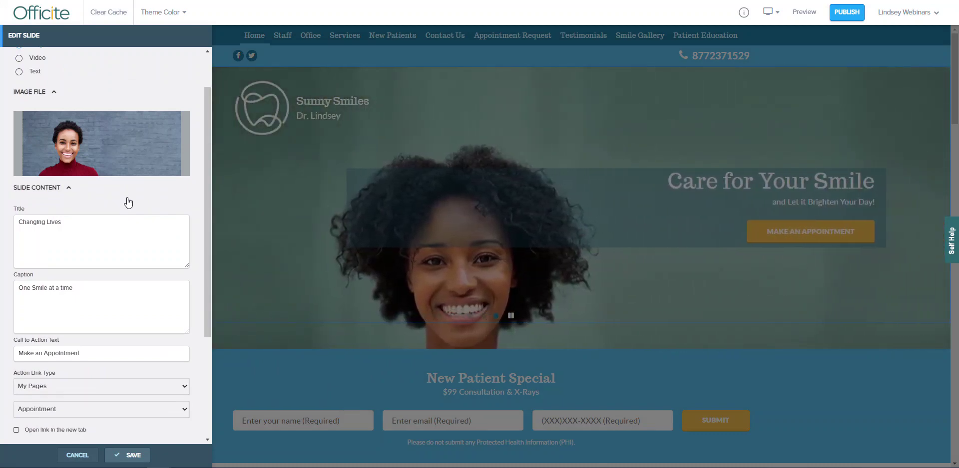
mouse_move(123, 167)
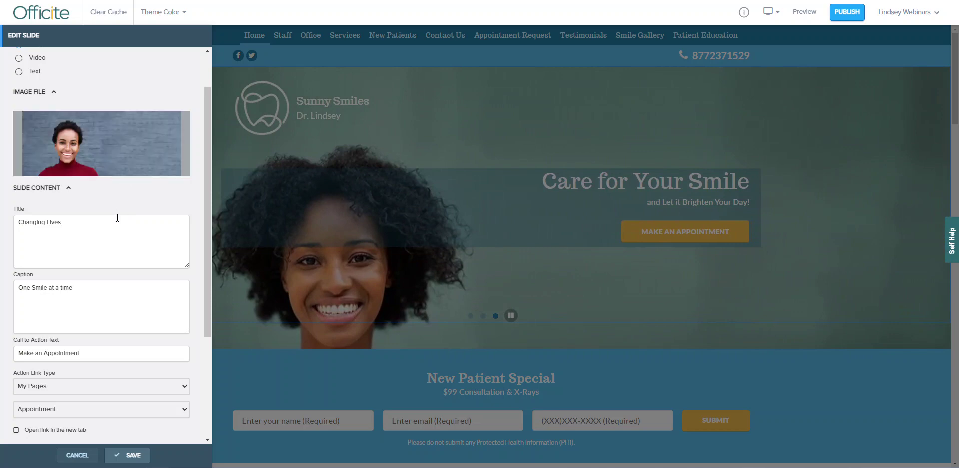
scroll(118, 217, down, 1)
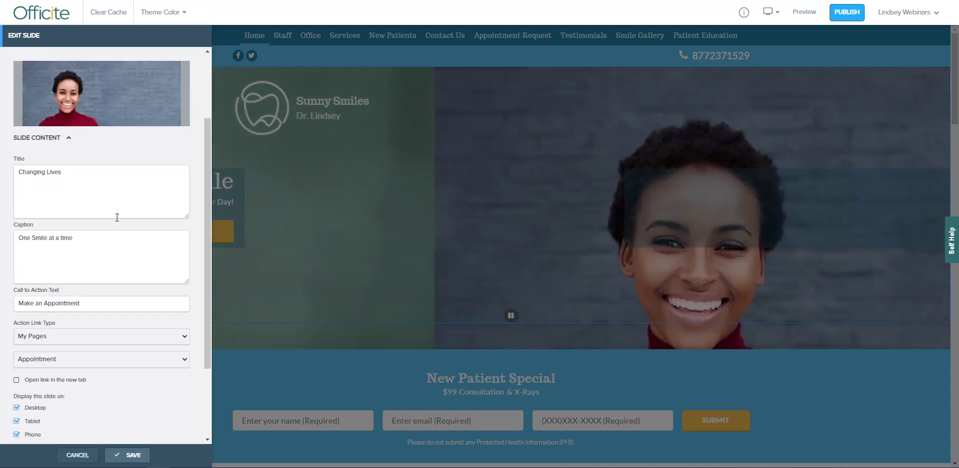
scroll(117, 217, down, 2)
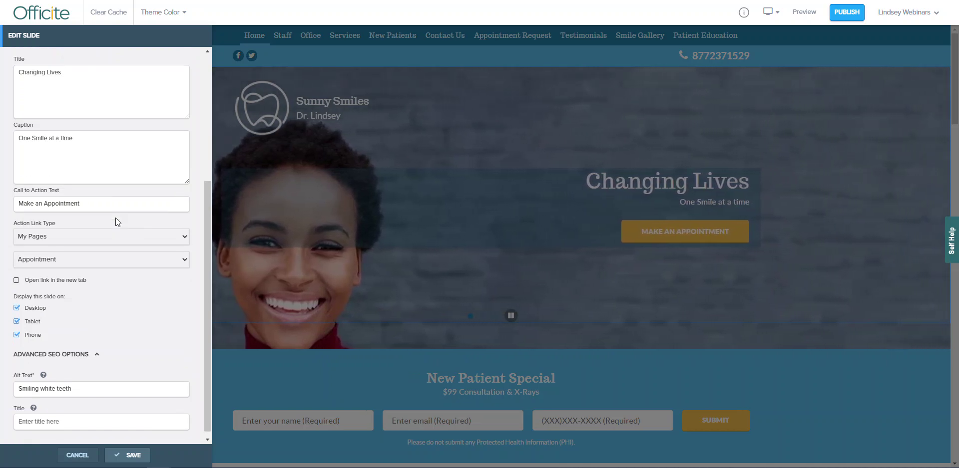
click(115, 209)
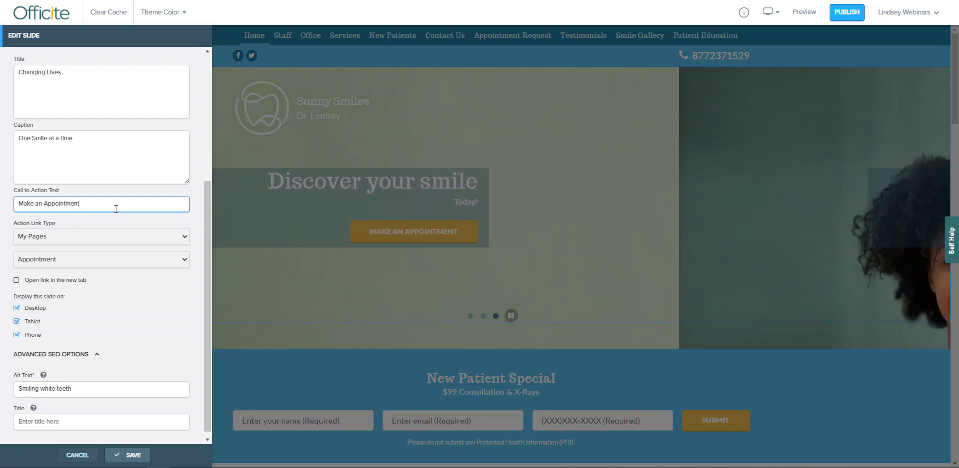
scroll(116, 210, up, 4)
scroll(115, 214, up, 1)
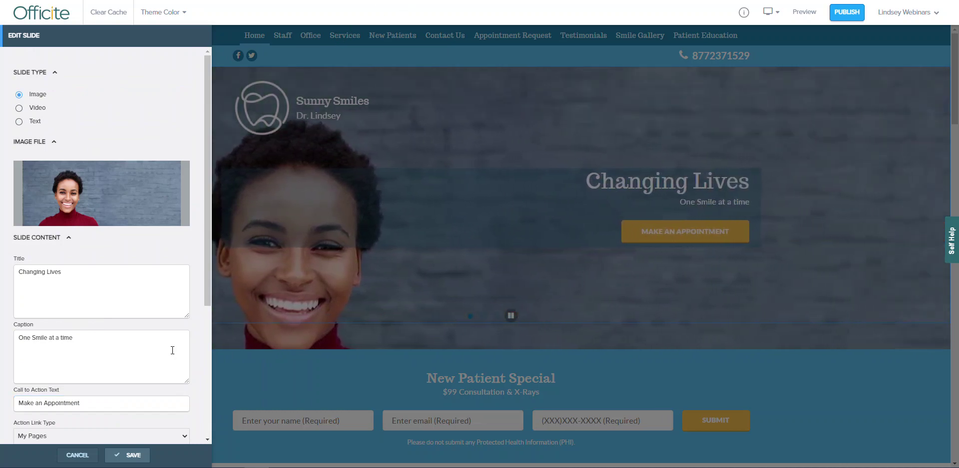
Save the Changing Lives slide and check the slider's Easing options, leaving Easing blank
click(133, 455)
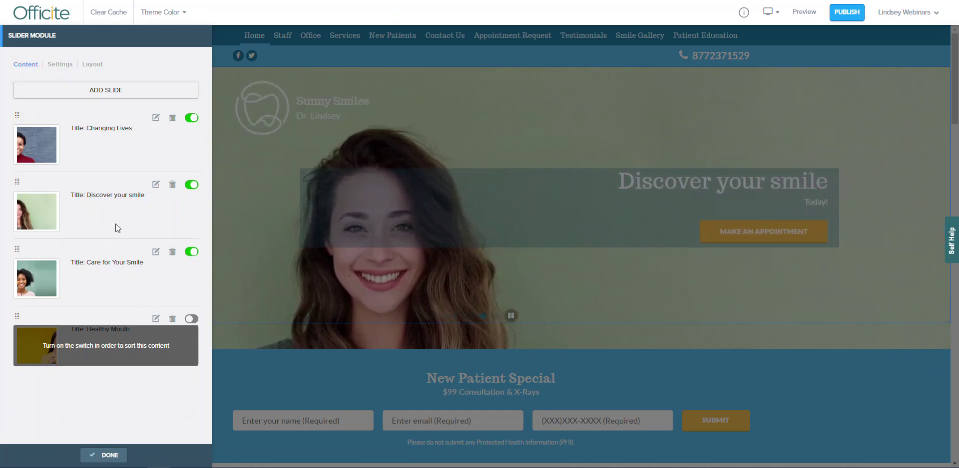
click(66, 69)
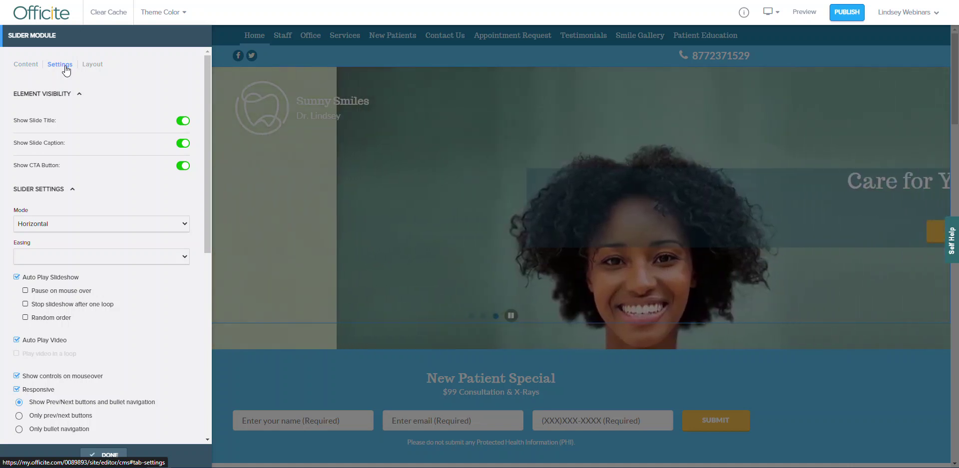
scroll(102, 249, down, 2)
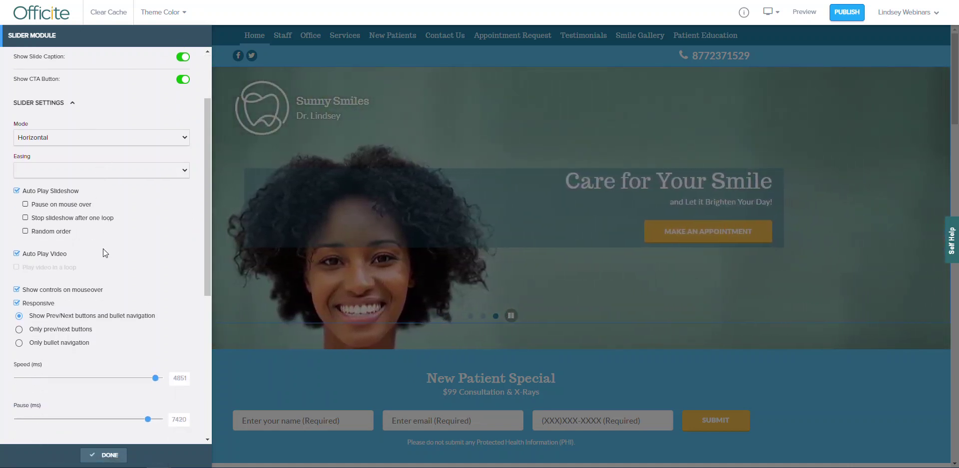
click(79, 160)
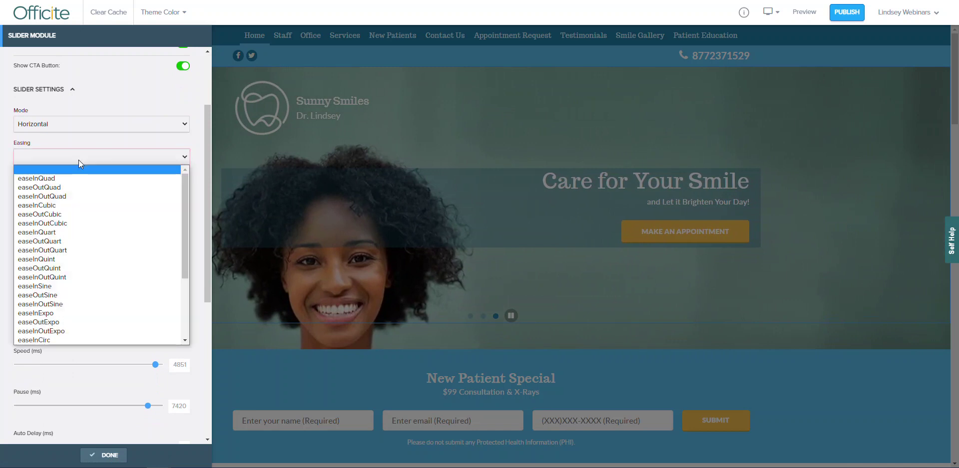
click(79, 159)
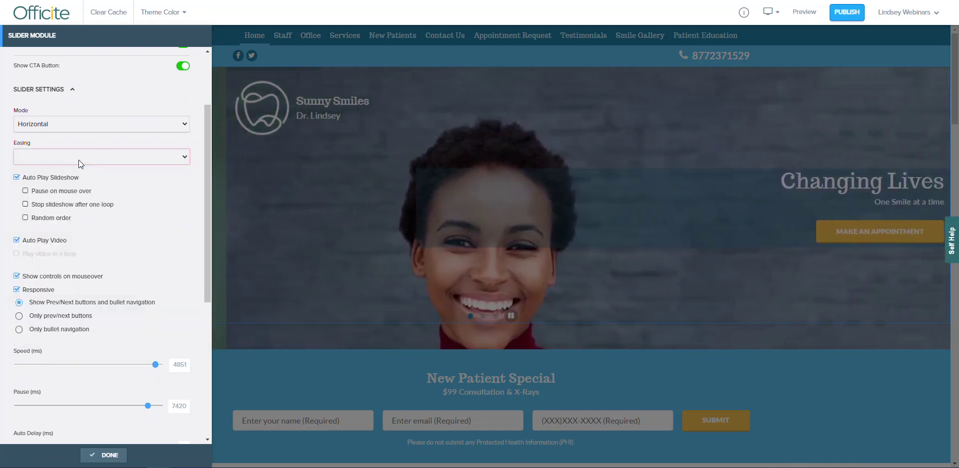
Look over the remaining playback settings, then the slider's Layout text-alignment options
scroll(83, 289, down, 1)
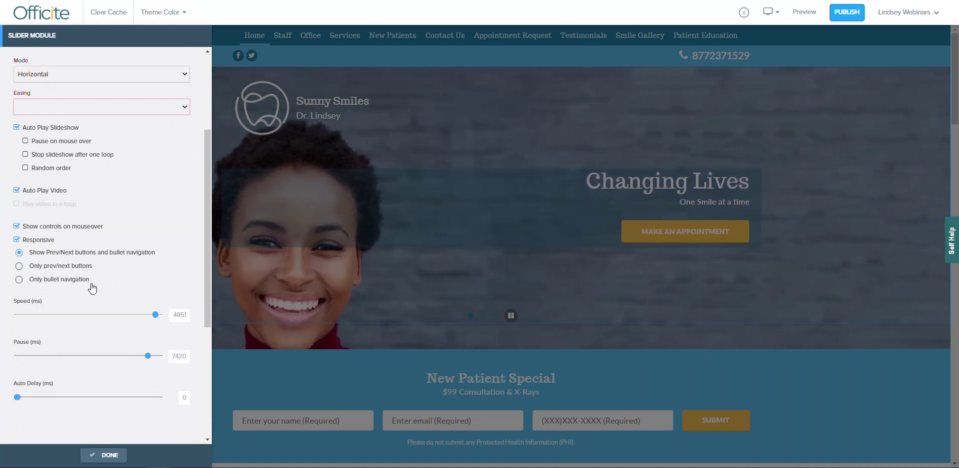
scroll(95, 282, down, 4)
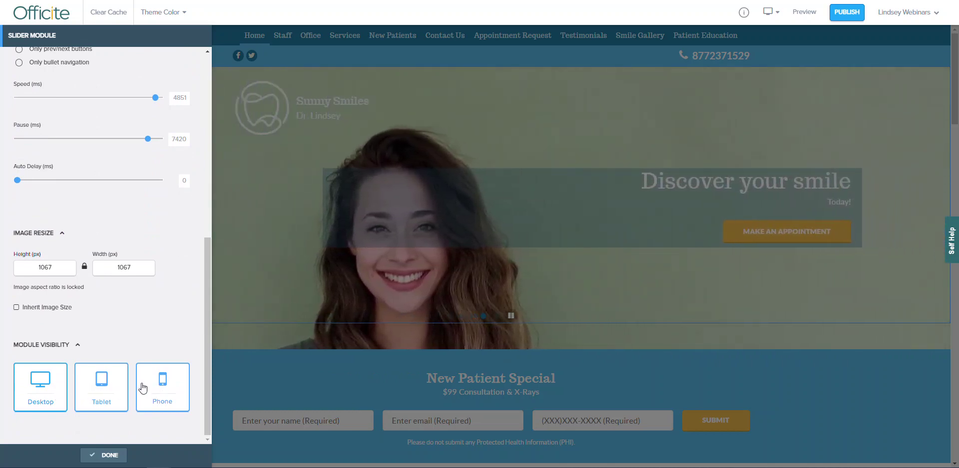
scroll(109, 285, up, 7)
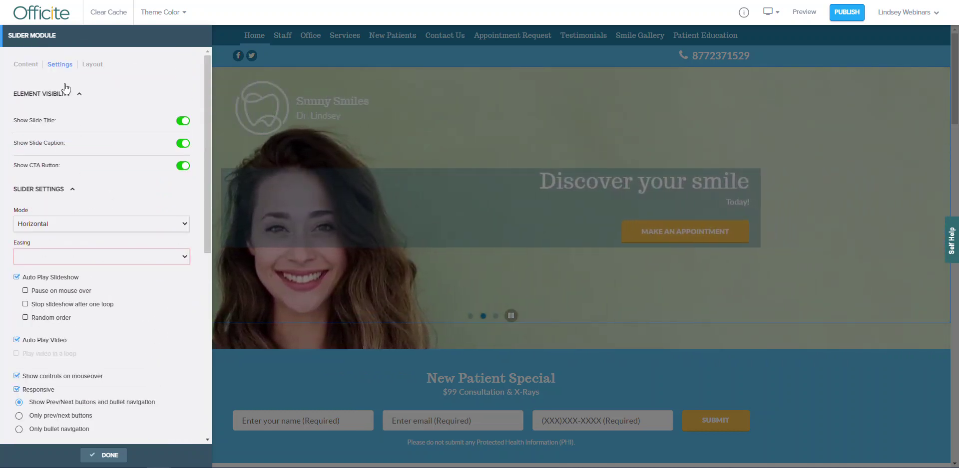
click(92, 65)
mouse_move(76, 166)
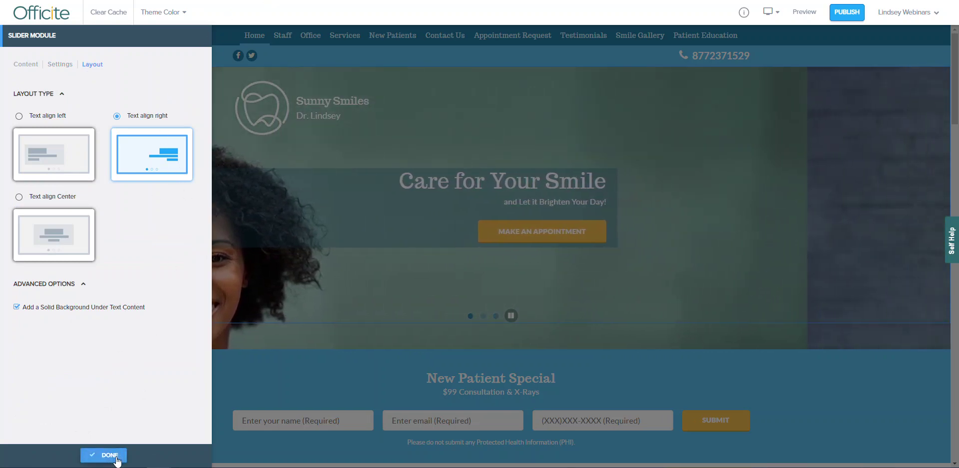
Close the Slider Module with DONE and scroll down to the Welcome to Our Practice text
click(249, 197)
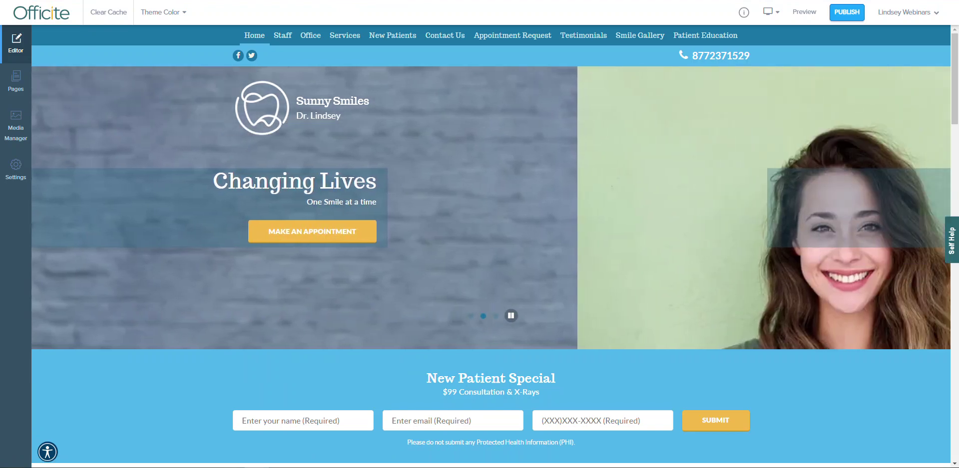
scroll(415, 223, down, 5)
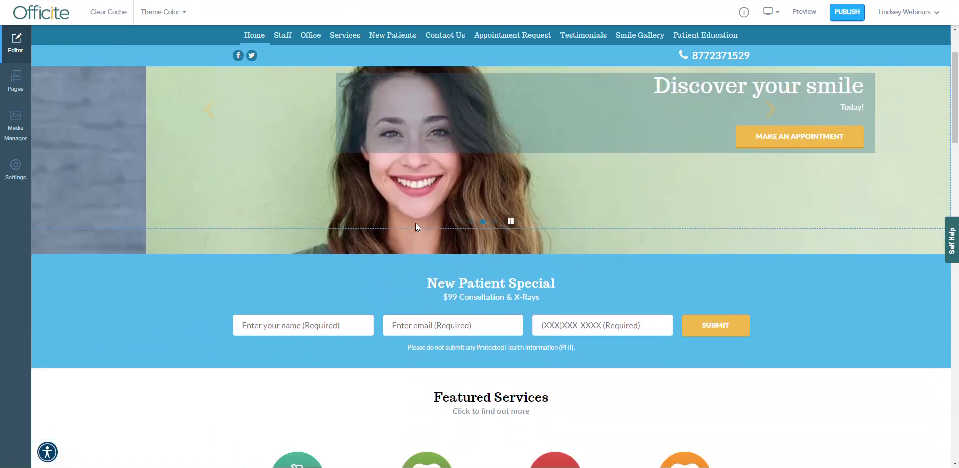
scroll(414, 218, down, 4)
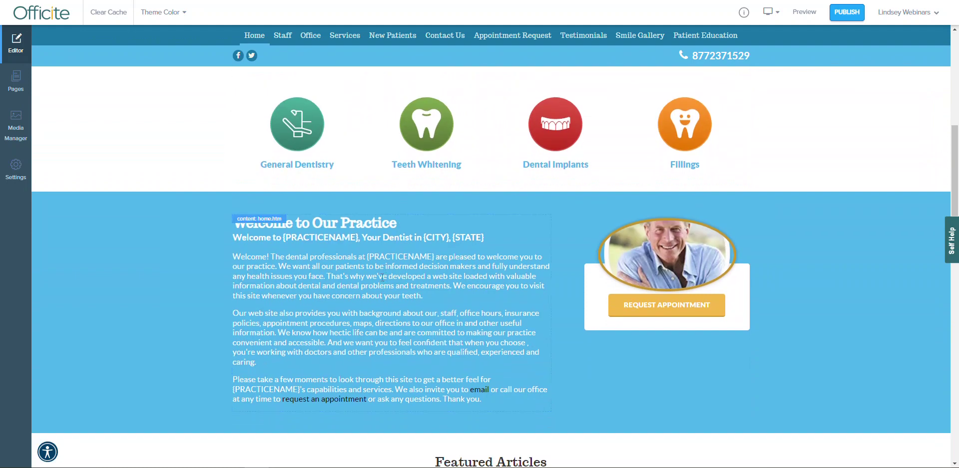
mouse_move(399, 266)
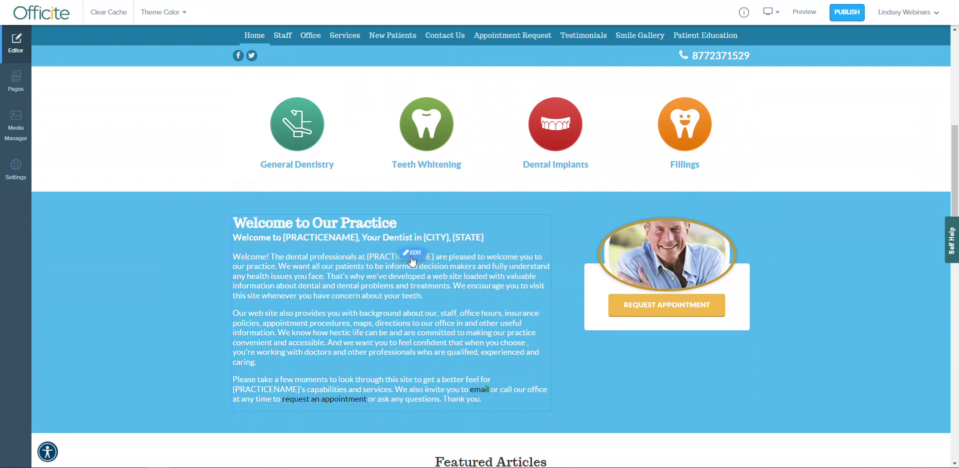
Add the text 'Start typing.' at the end of the welcome section's second paragraph
click(412, 253)
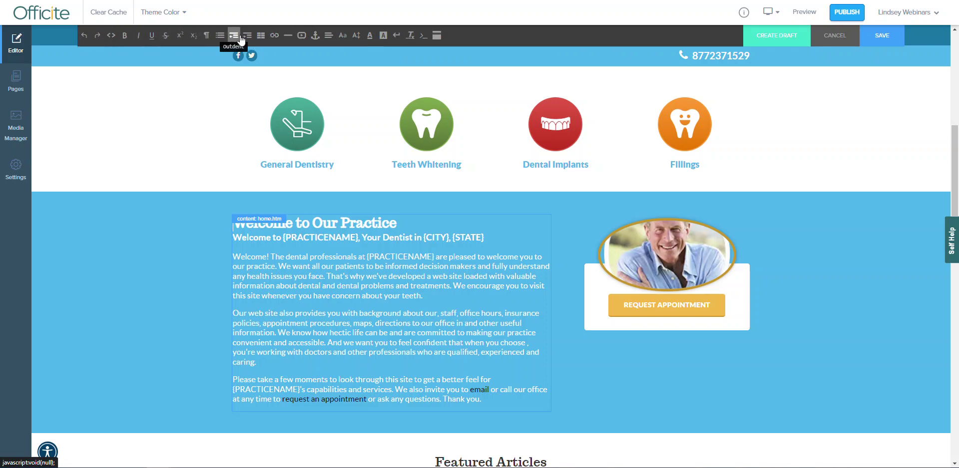
scroll(442, 274, down, 1)
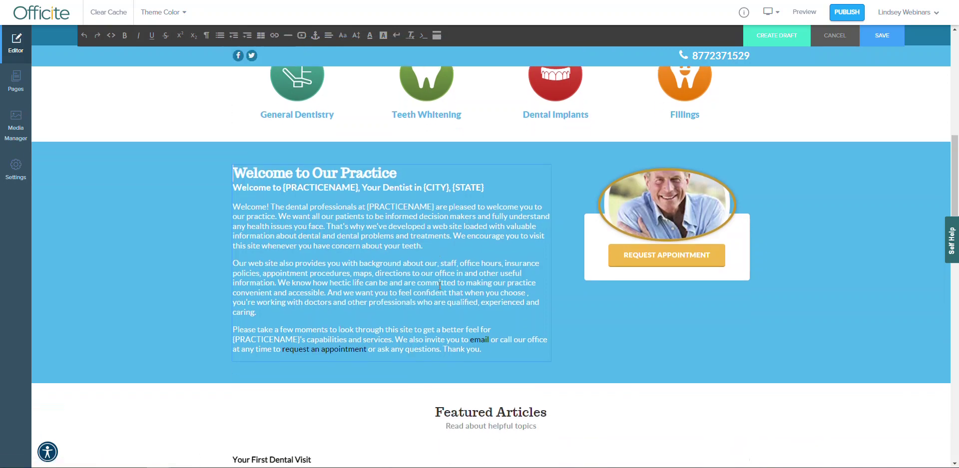
click(425, 249)
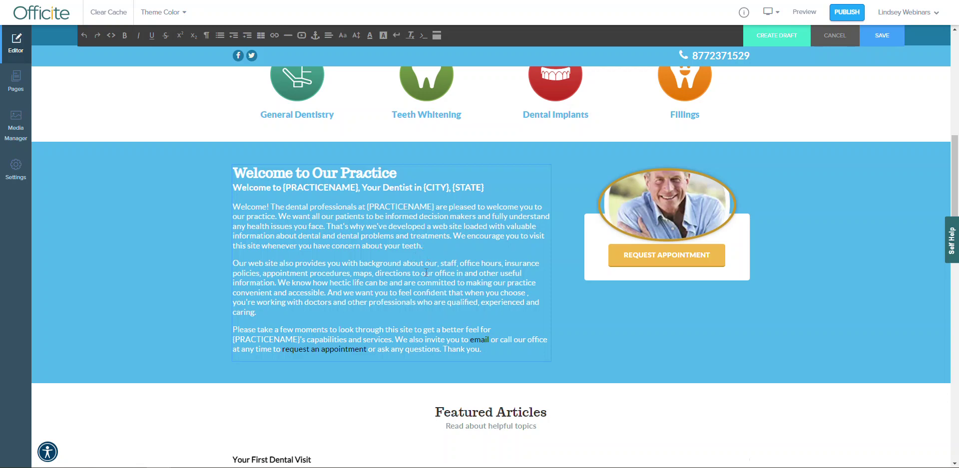
text(Start typing.)
Make 'Start typing.' bold, leaving it without underline
drag(321, 313, 259, 315)
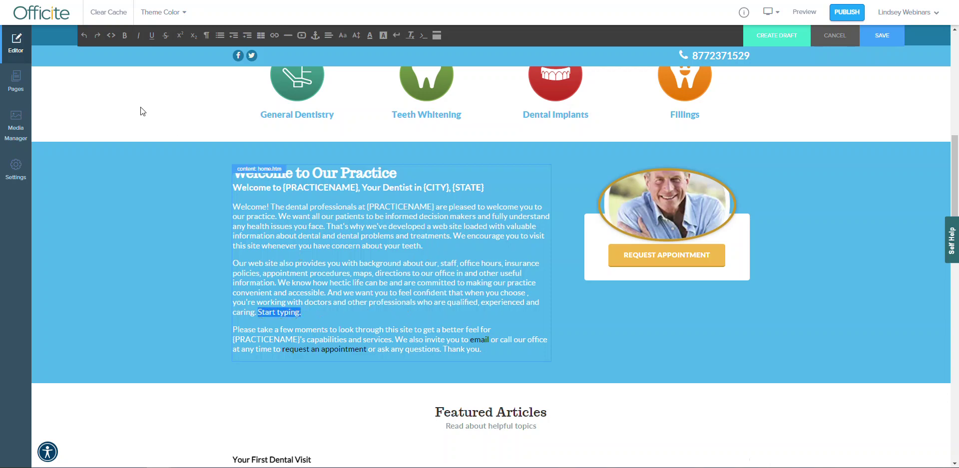
click(125, 35)
click(151, 36)
click(152, 38)
Link the 'Start typing.' text to the Appointment page, using My Pages as the link source
click(276, 43)
click(291, 53)
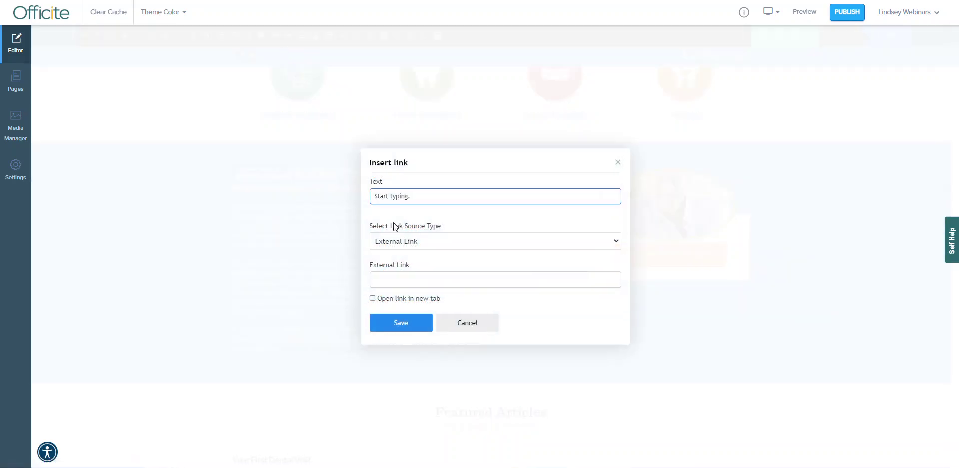
click(397, 242)
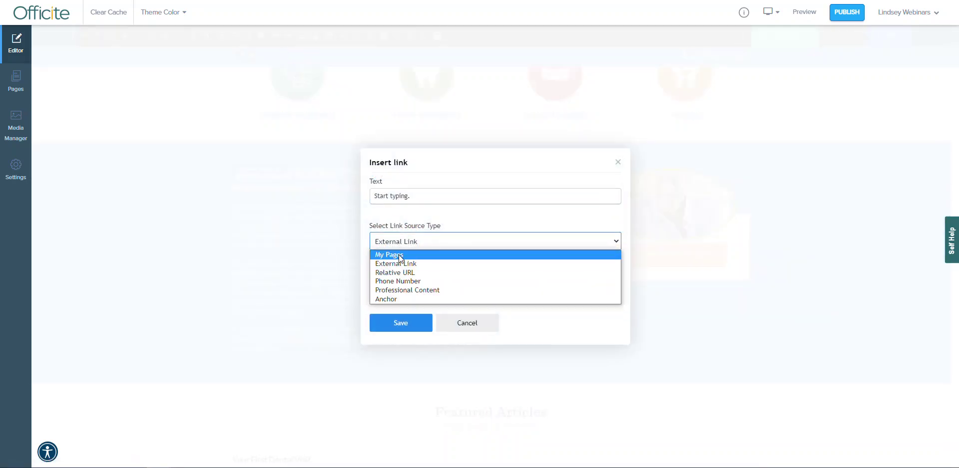
click(402, 255)
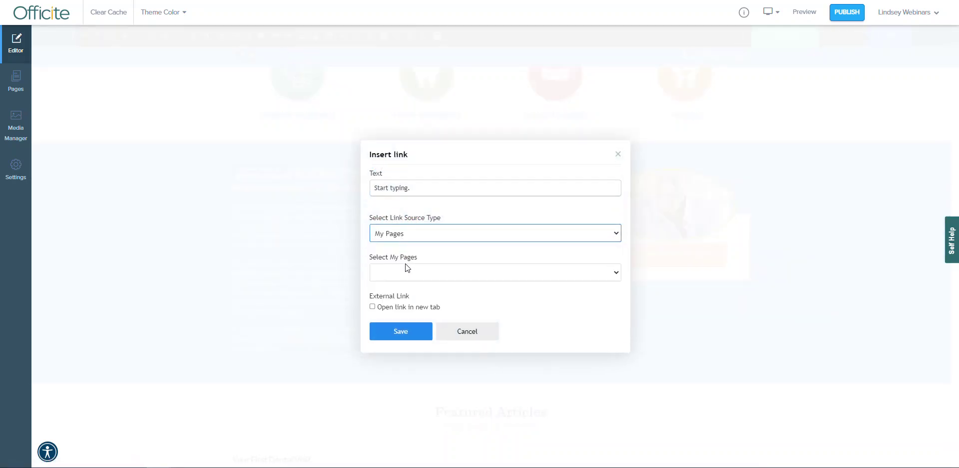
click(406, 272)
click(408, 296)
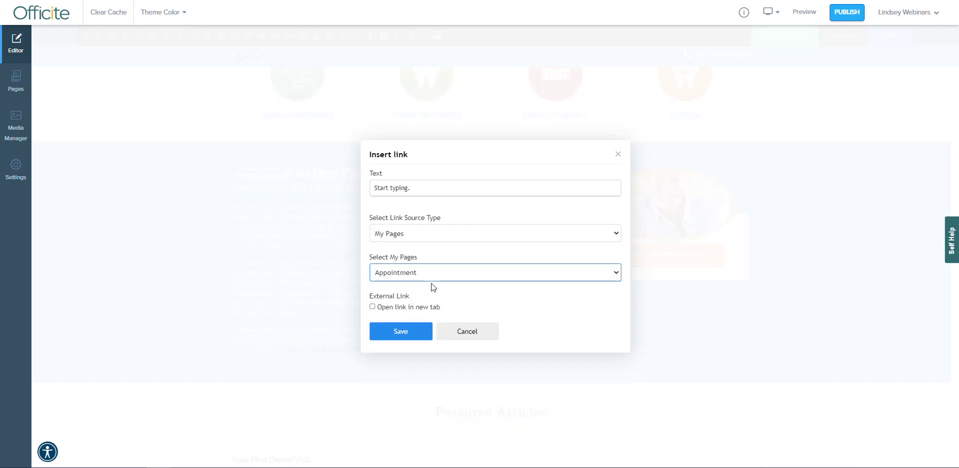
click(425, 332)
click(420, 321)
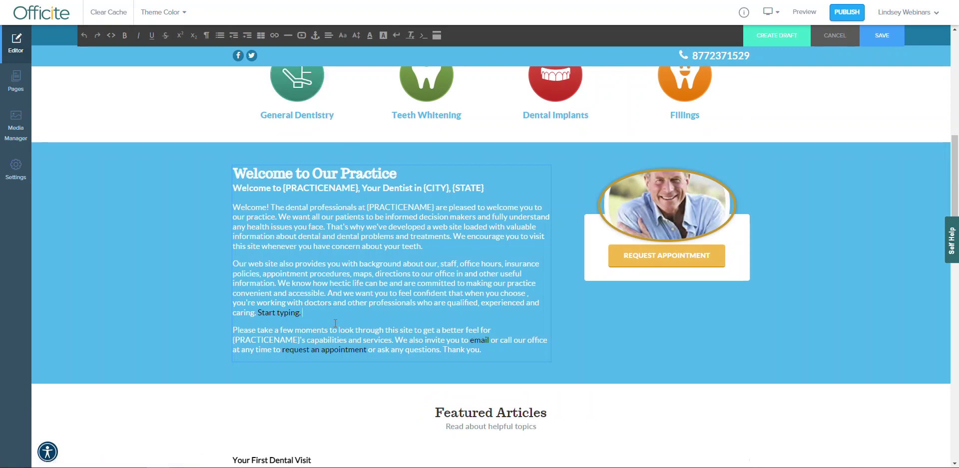
Insert whitetoothlogo1.png.webp with alt text 'Round tooth logo' and position Left
click(302, 39)
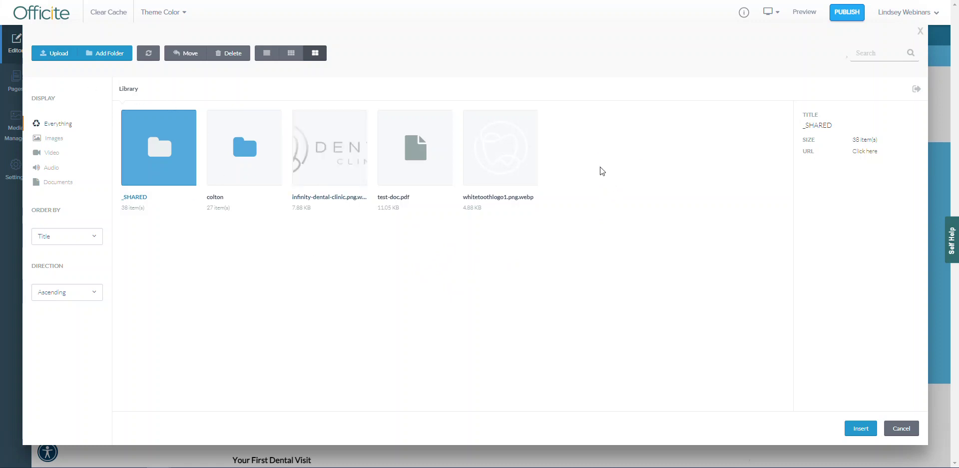
click(513, 176)
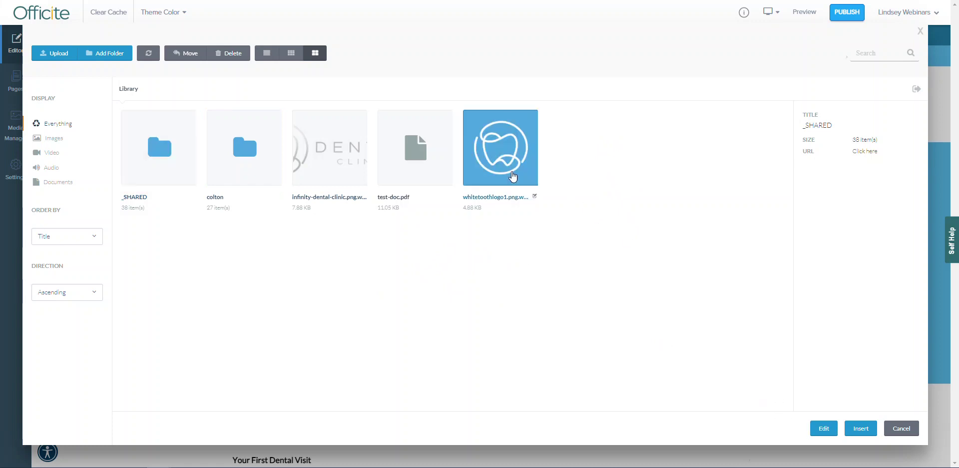
click(860, 429)
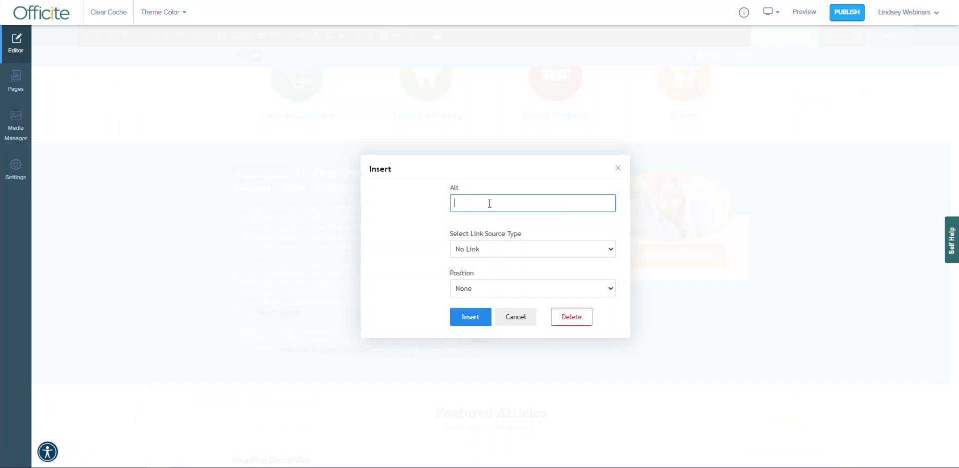
text(Round tooth logo)
click(466, 290)
click(468, 309)
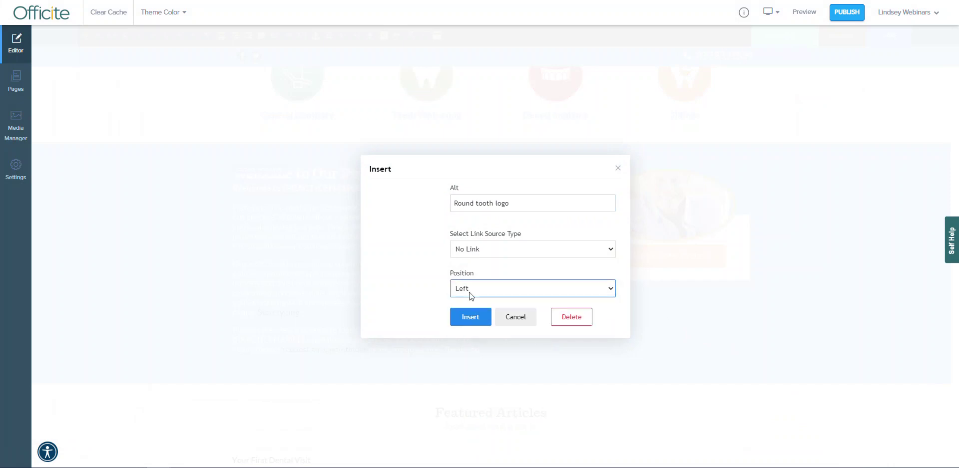
click(472, 320)
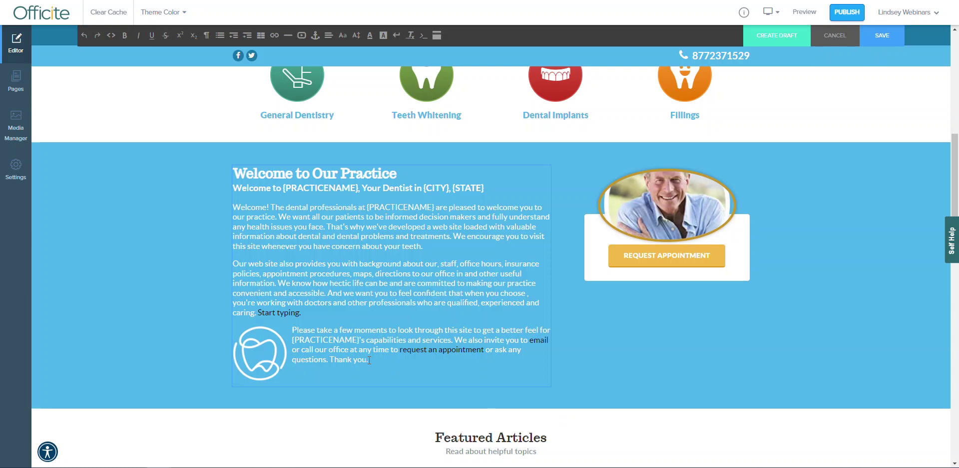
Delete the tooth logo and its final paragraph, then save the welcome section
click(369, 360)
click(260, 360)
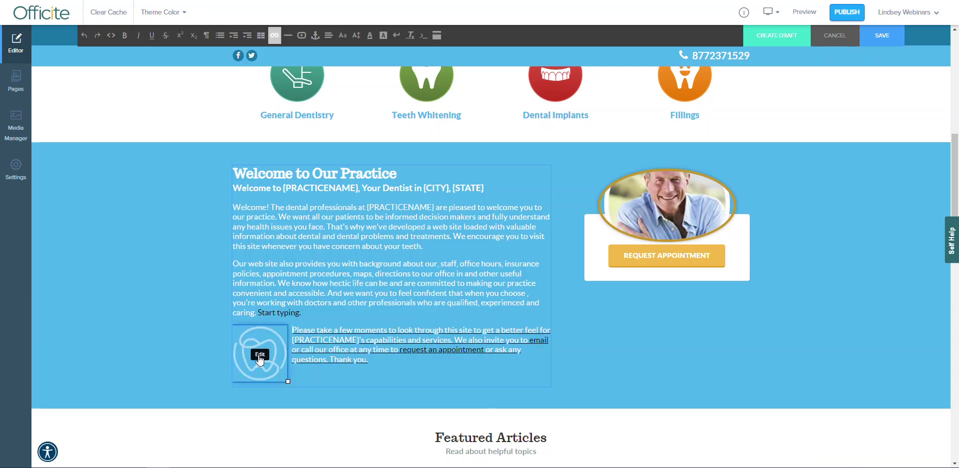
key(Delete)
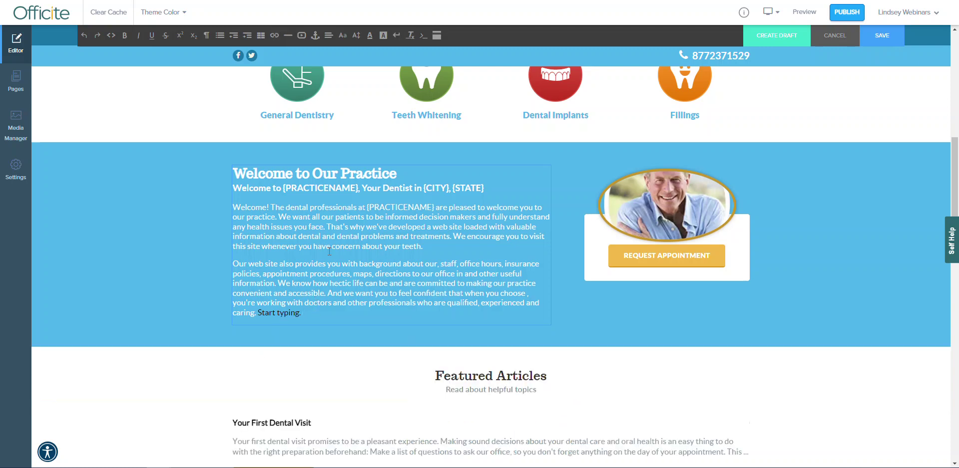
click(877, 39)
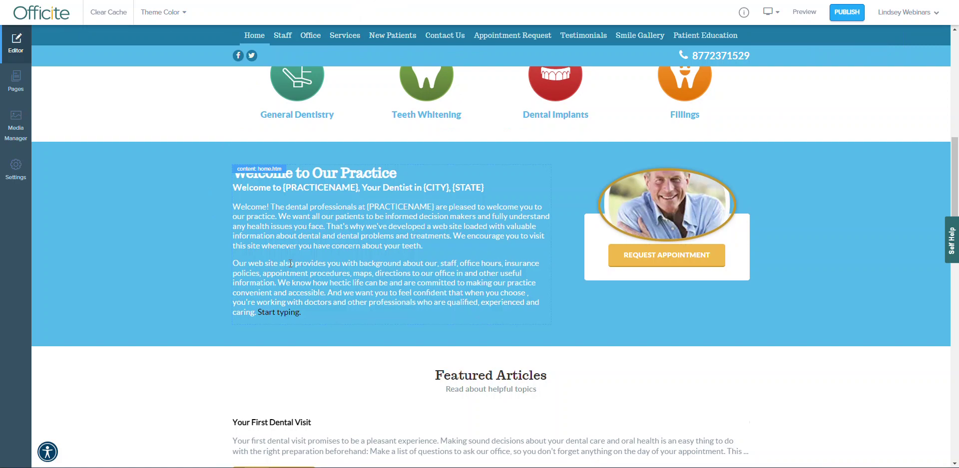
Scroll to Hours of Operation and open its office hours editor via EDIT HOURS HOME
scroll(288, 259, down, 8)
scroll(454, 248, down, 10)
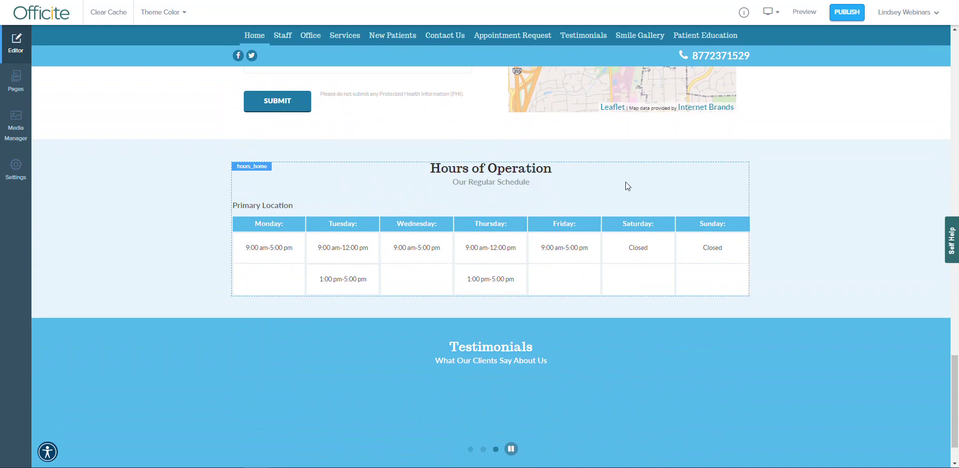
mouse_move(379, 187)
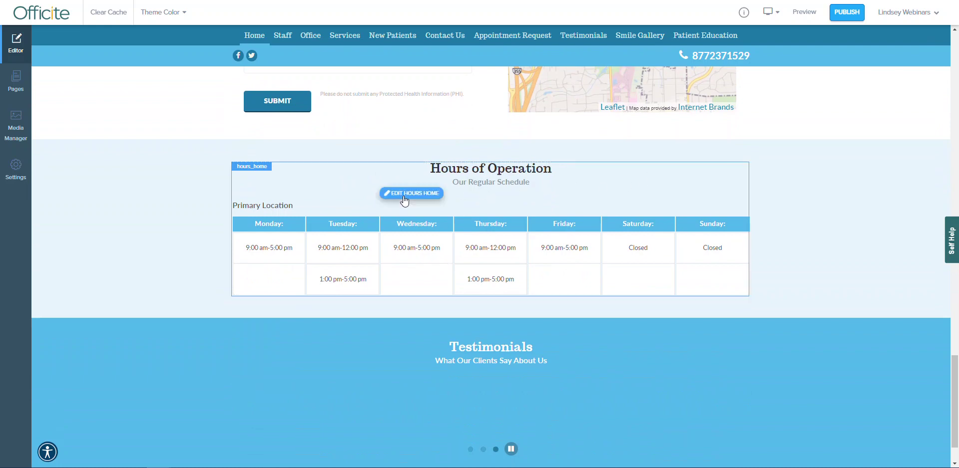
click(404, 199)
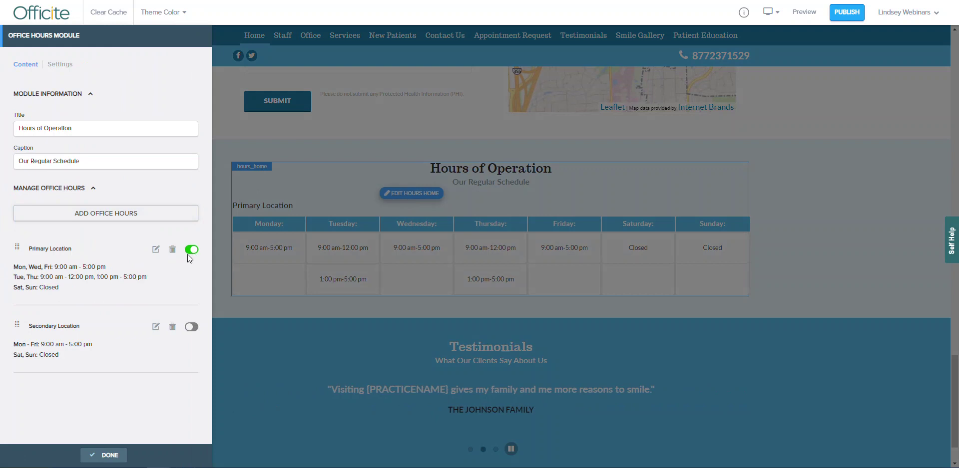
Set the Primary Location's Monday hours to 08:00 AM–04:30 PM, save, and close the editor
click(155, 251)
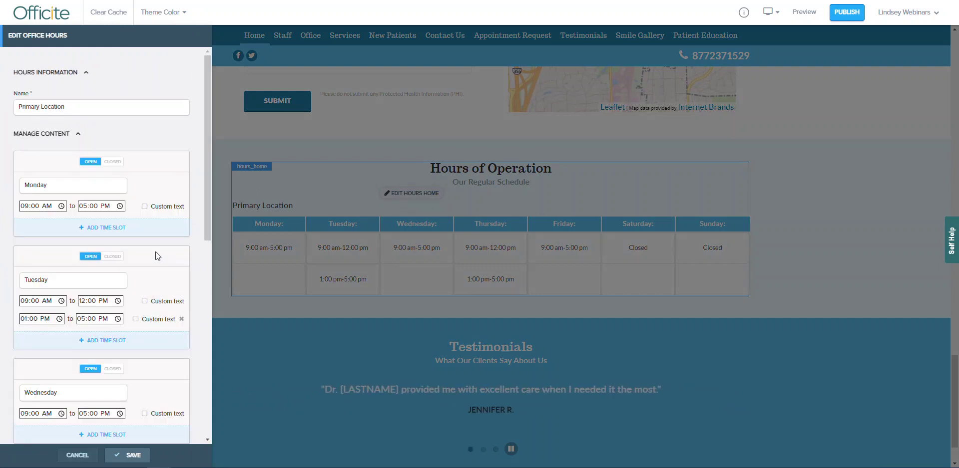
click(29, 207)
text(4)
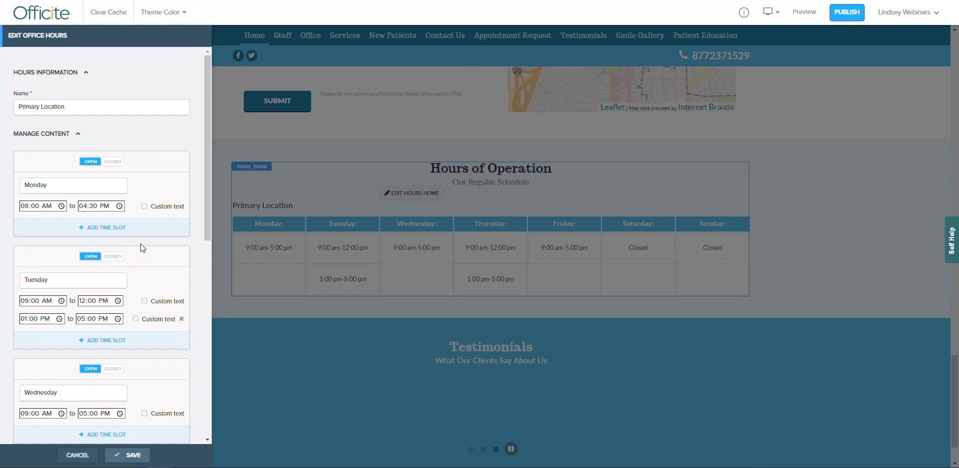
click(128, 456)
click(106, 454)
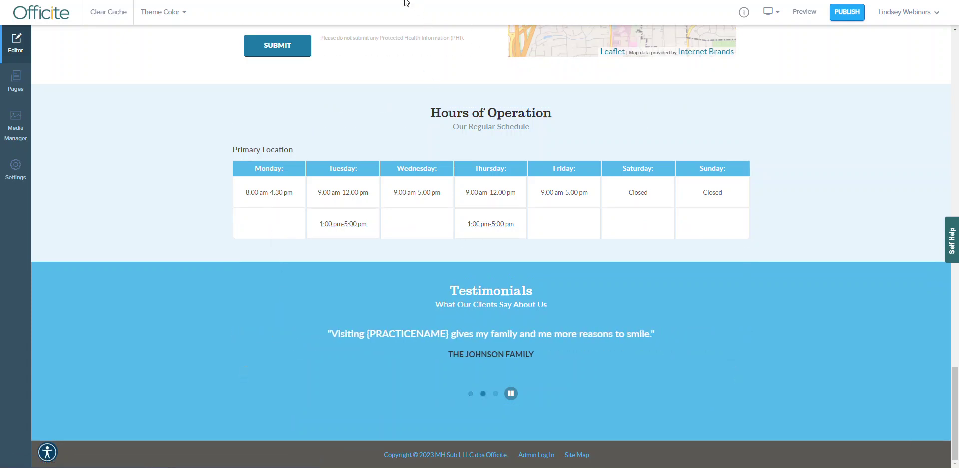
Scroll up, open the header's Navigation Module via EDIT NAVIGATION HEADER, then close it with DONE
scroll(280, 154, up, 1)
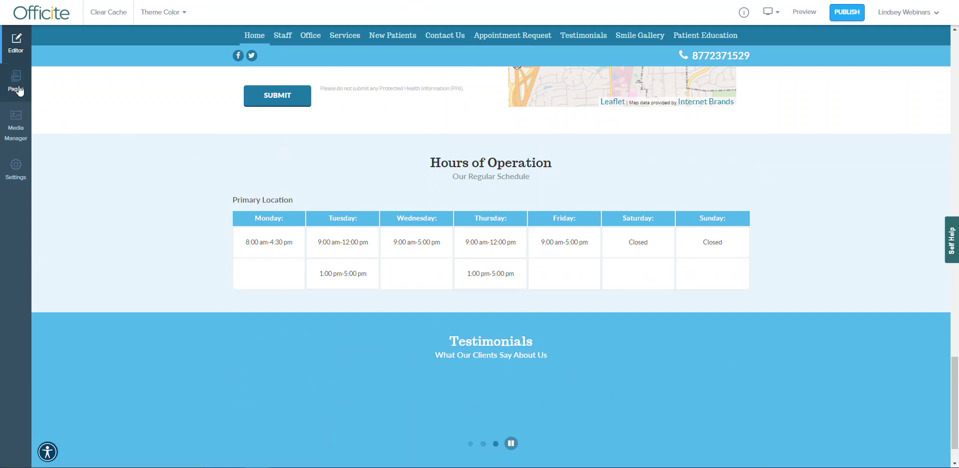
scroll(308, 274, up, 8)
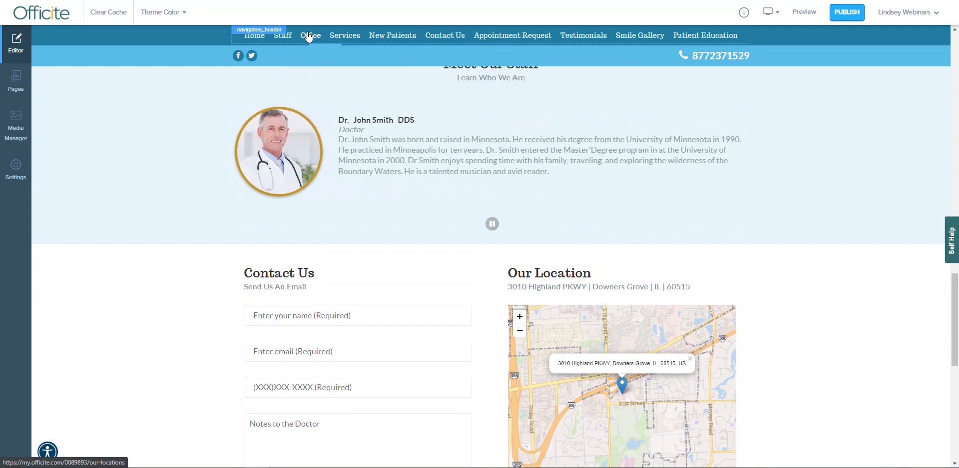
click(471, 39)
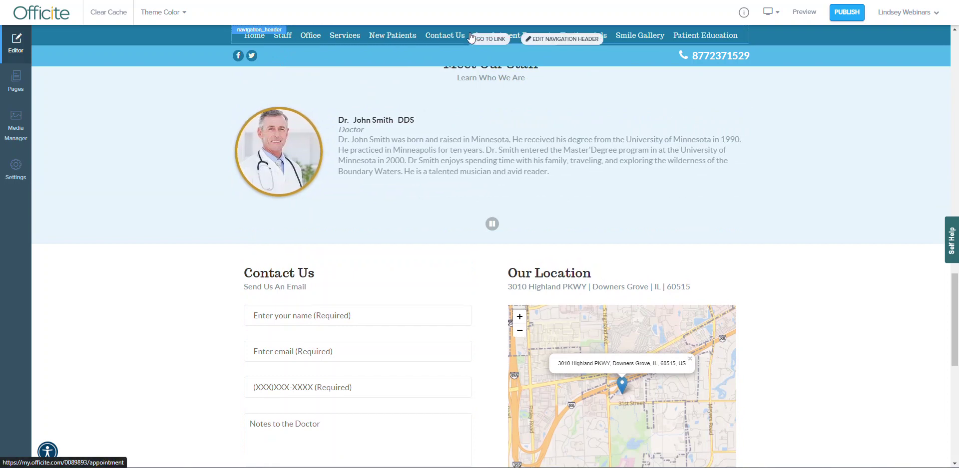
click(543, 42)
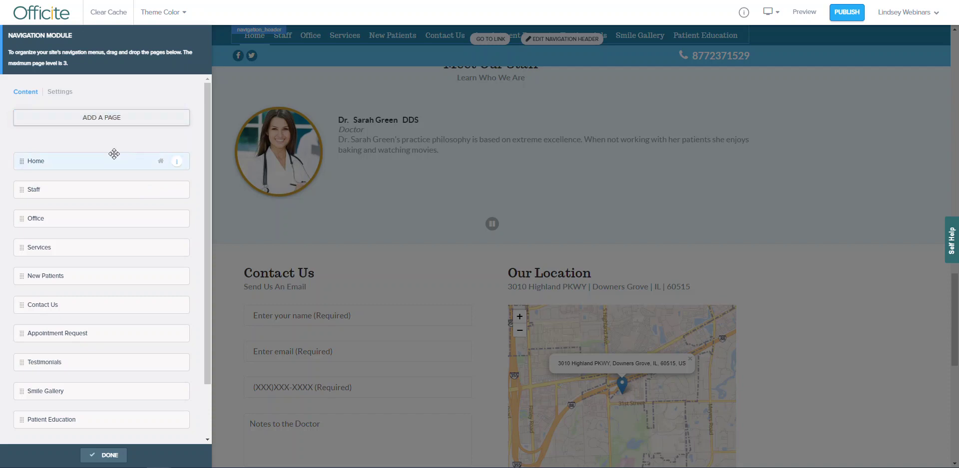
click(103, 455)
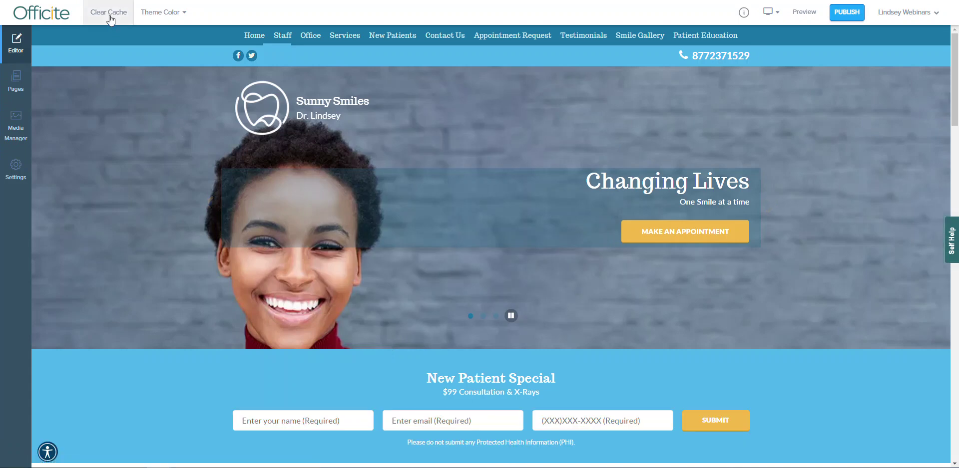
Clear the site cache and dismiss the Success confirmation with OK
click(109, 12)
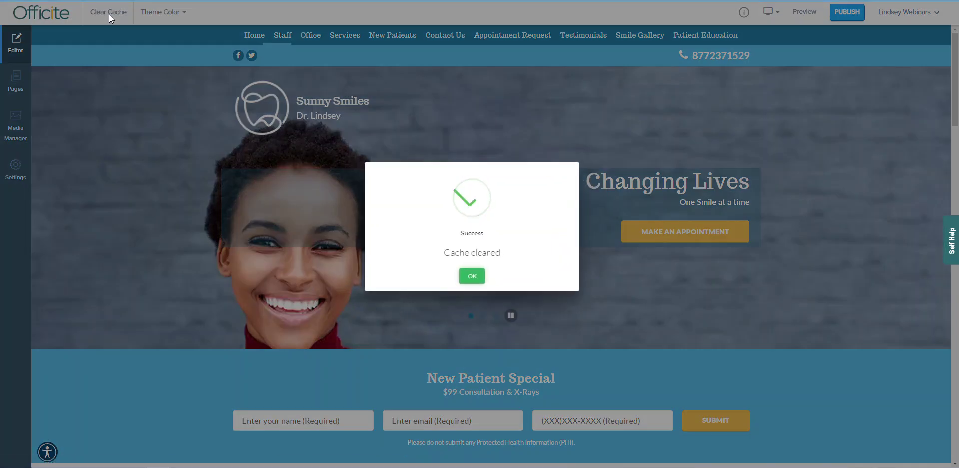
click(470, 278)
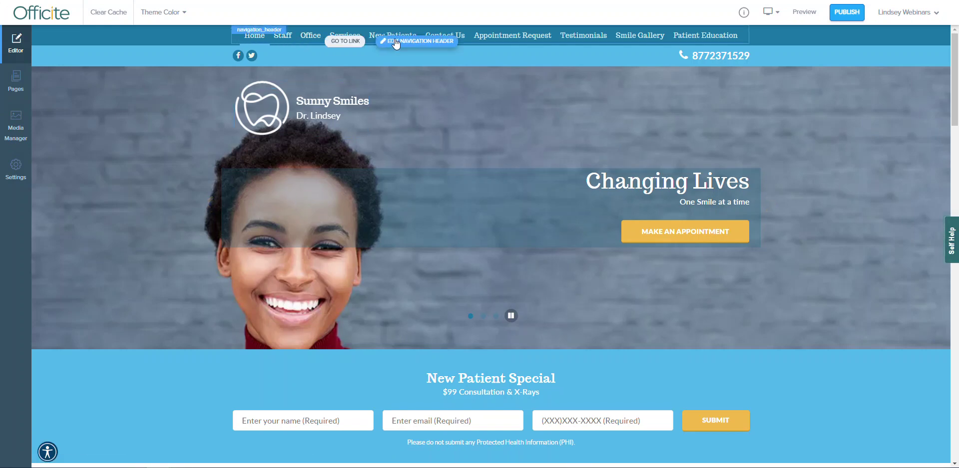
Open the navigation editor and start a new page named Blog, checking its title and permalink
click(396, 43)
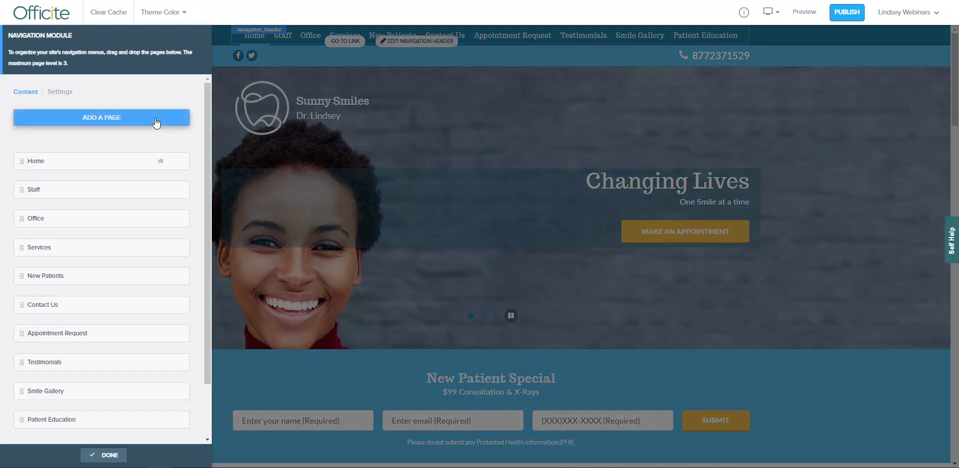
click(175, 118)
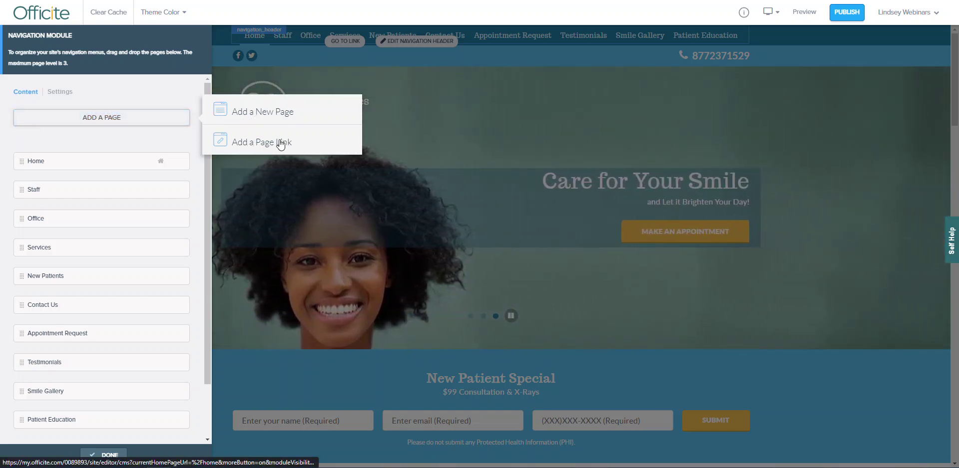
click(272, 113)
click(272, 113)
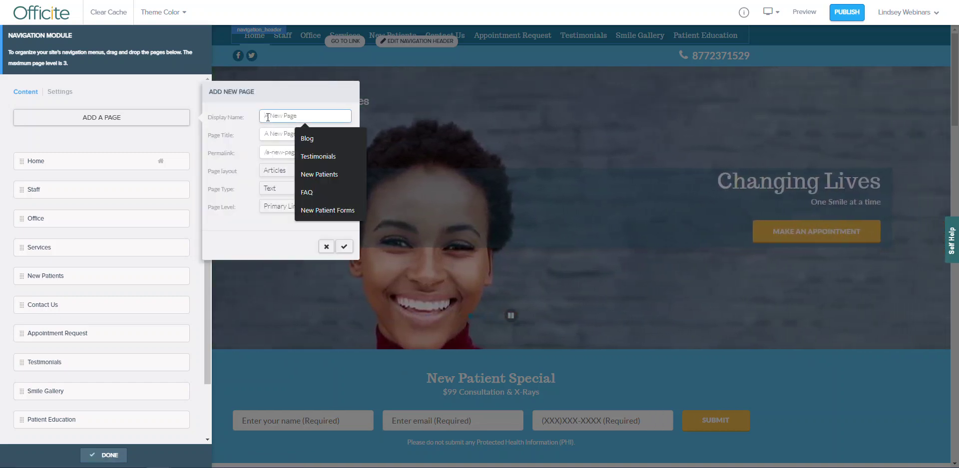
click(303, 139)
click(277, 135)
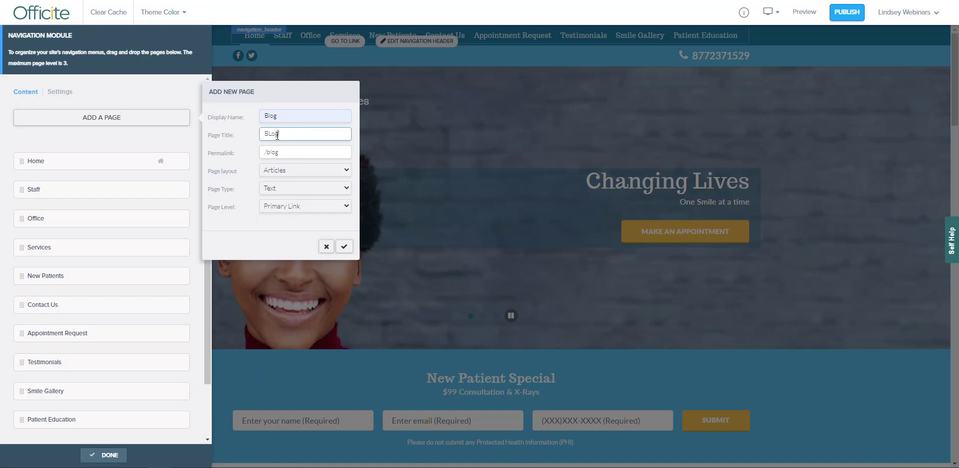
click(289, 153)
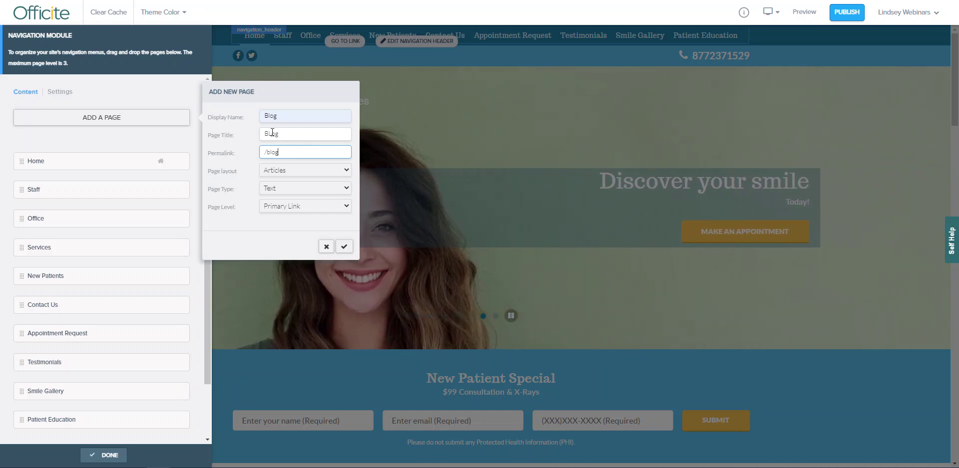
click(273, 133)
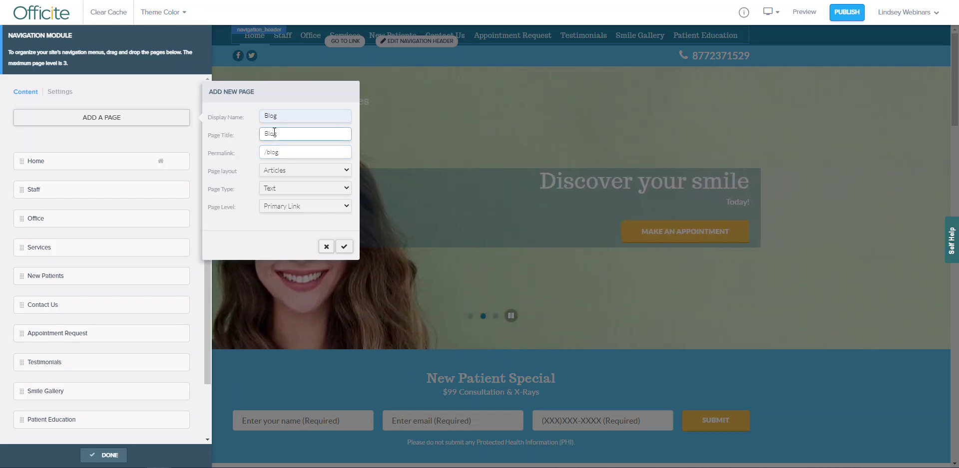
Give the Blog page Fullwidth layout, Text type, secondary link under Patient Education; saving fails, dismiss the error
click(275, 171)
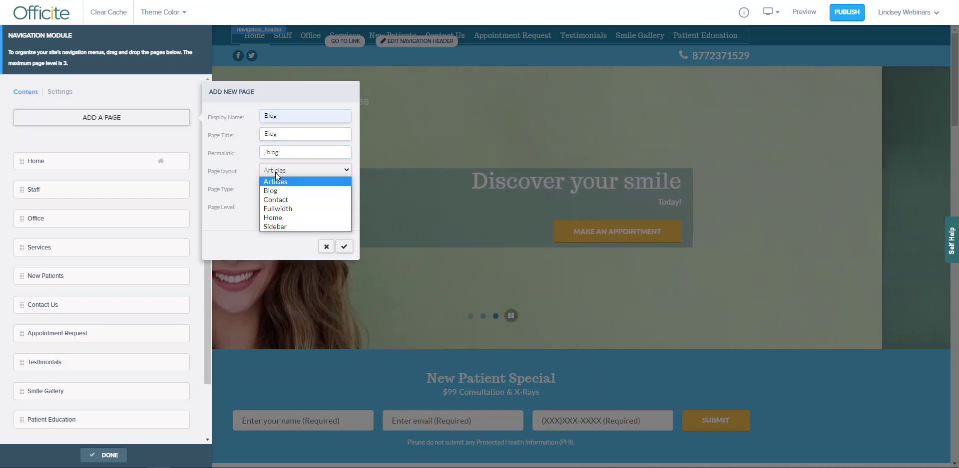
click(281, 209)
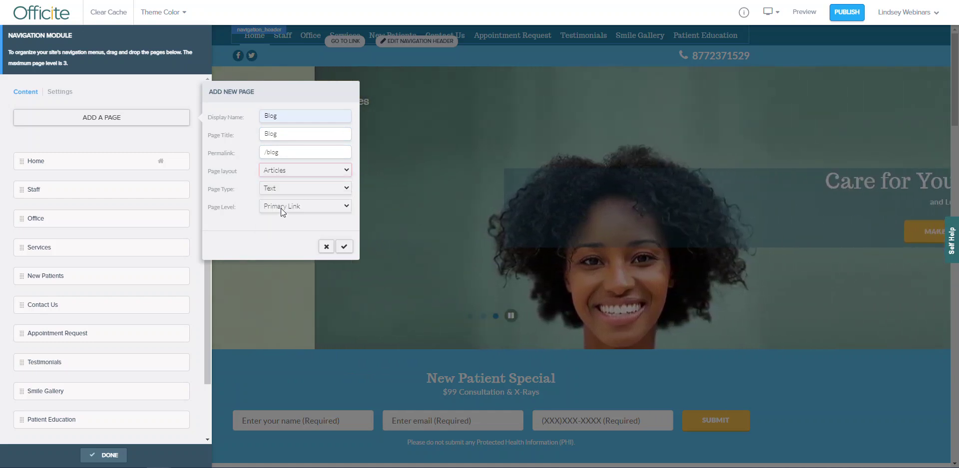
click(281, 188)
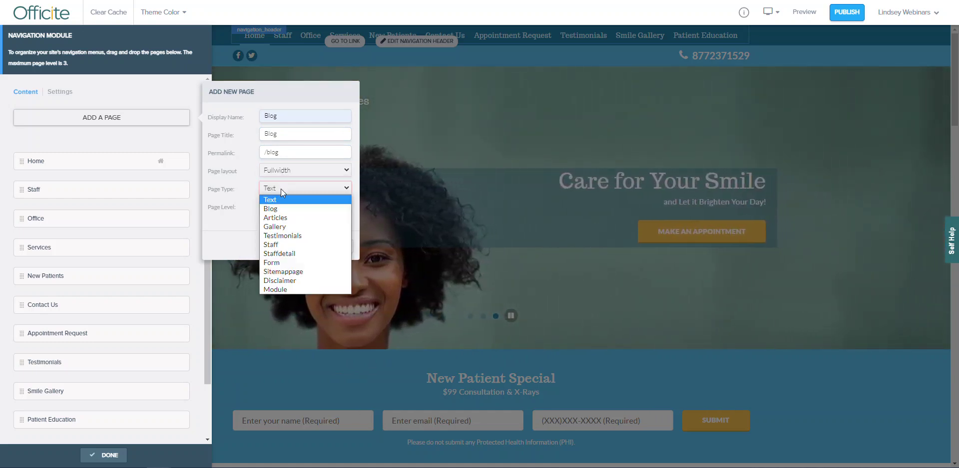
click(280, 189)
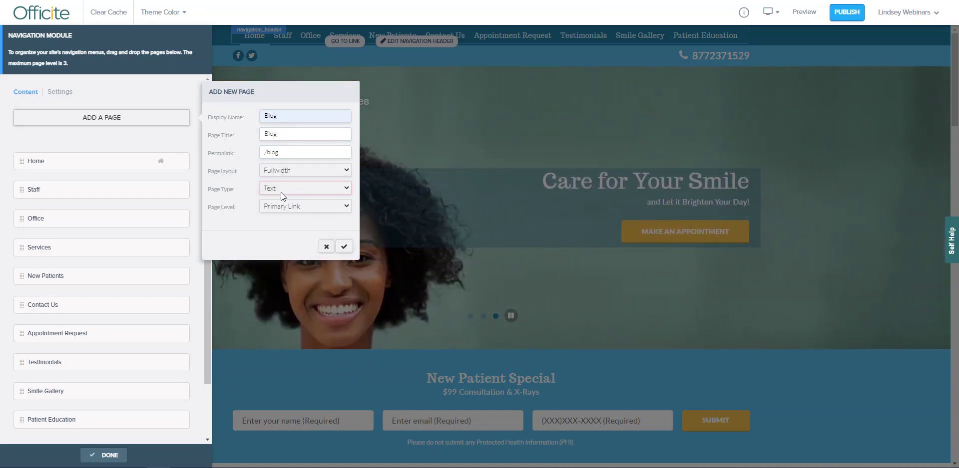
click(280, 208)
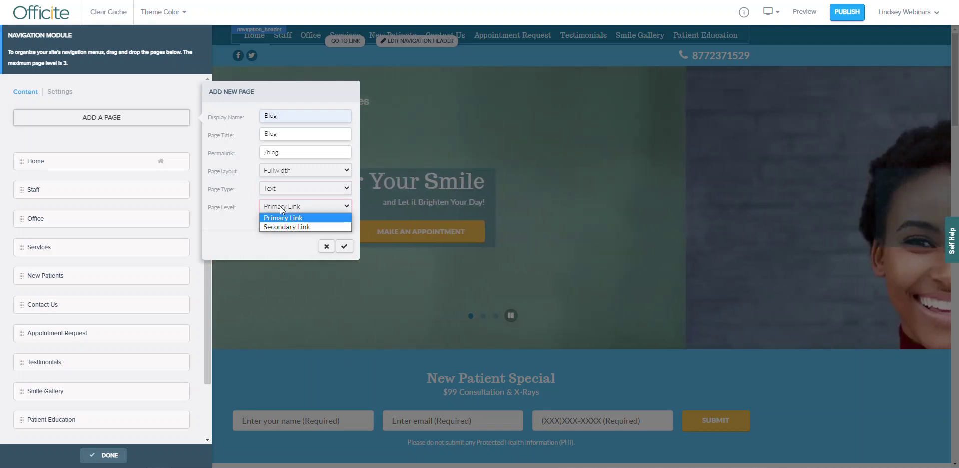
click(280, 208)
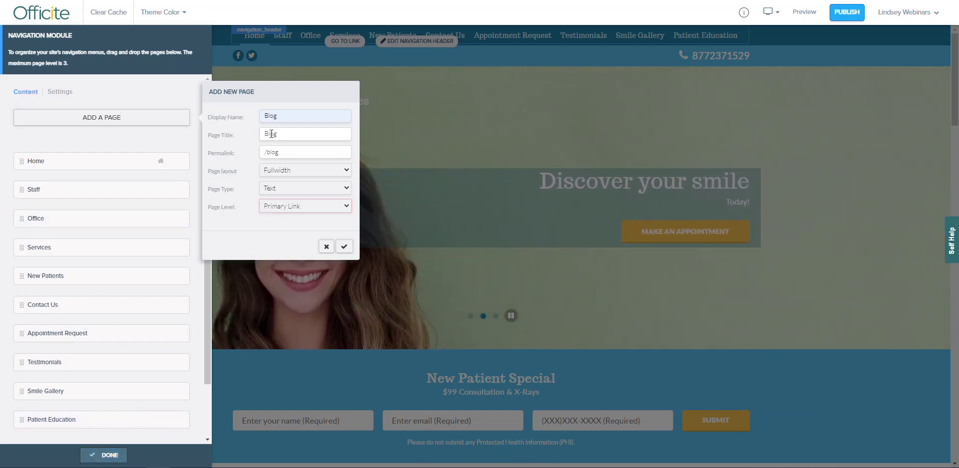
click(280, 226)
click(285, 224)
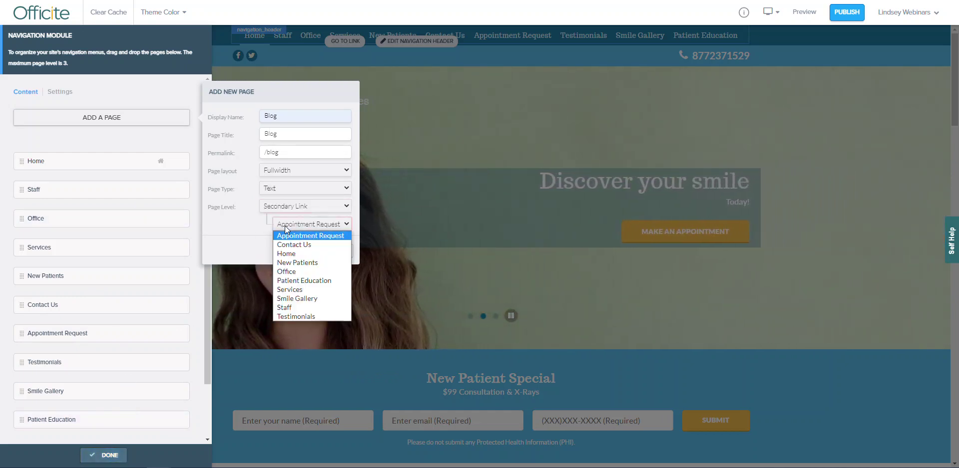
click(304, 281)
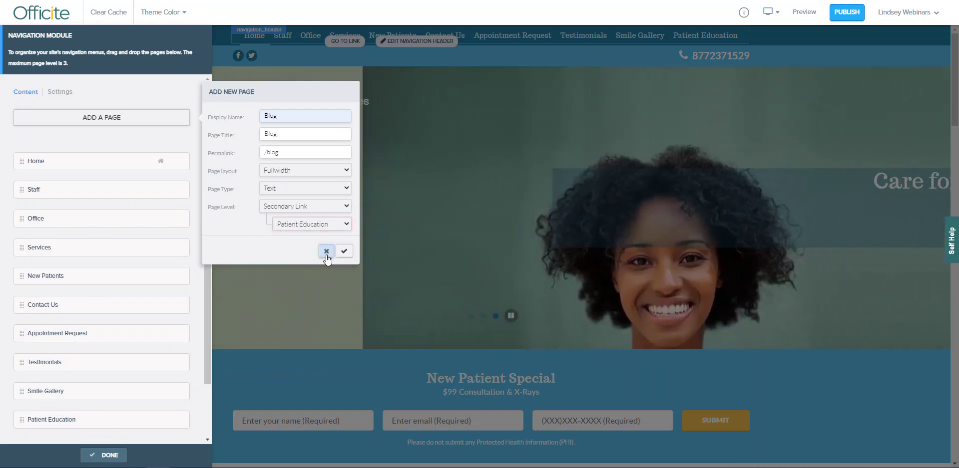
click(344, 251)
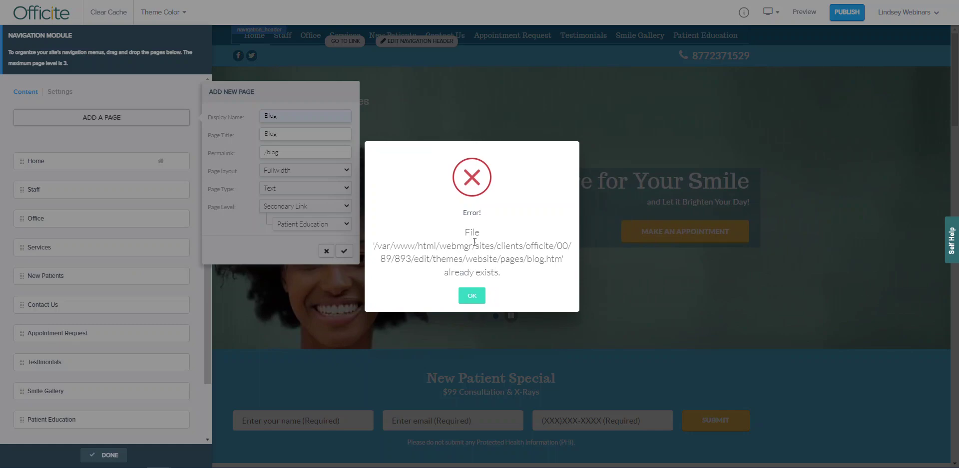
click(472, 296)
Cancel the new-page form and start a page link from My Pages with display name 'Blog'
click(344, 252)
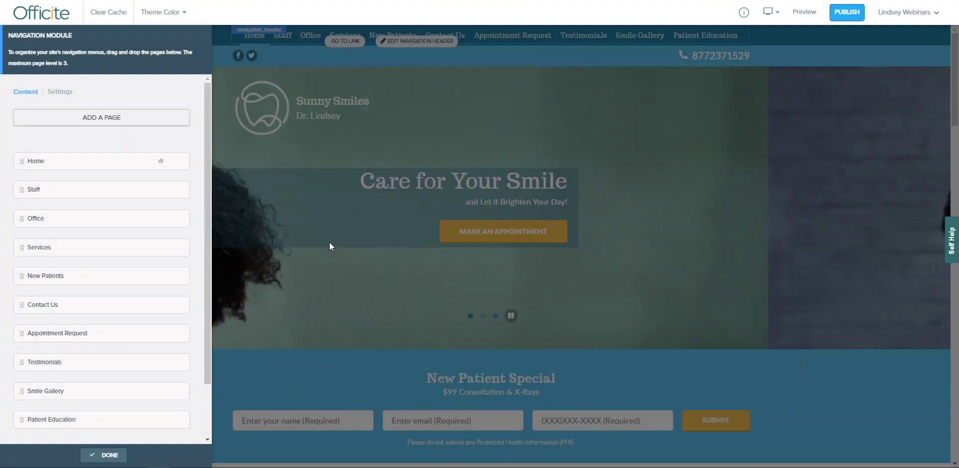
click(156, 124)
click(253, 147)
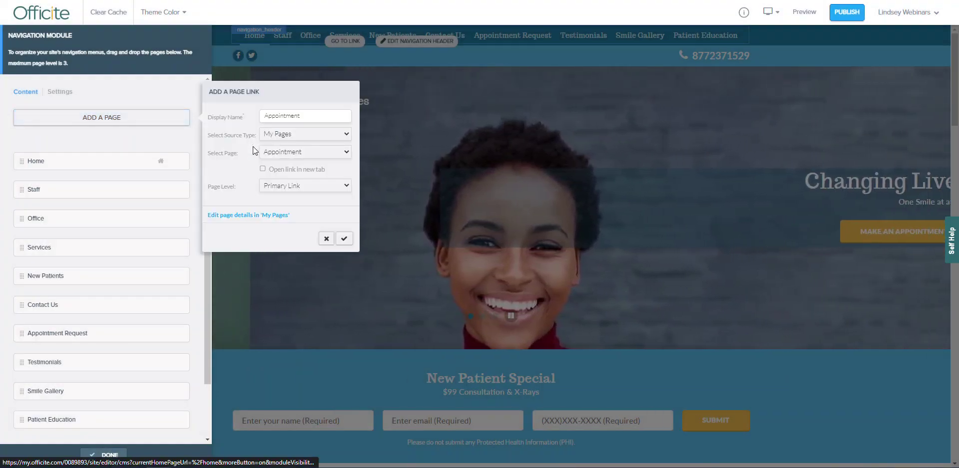
click(286, 134)
click(285, 133)
double_click(287, 116)
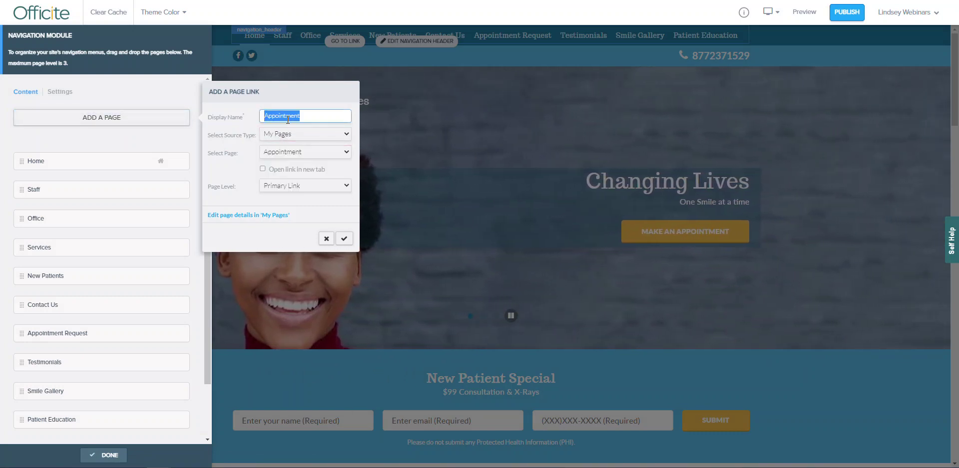
text(Blog)
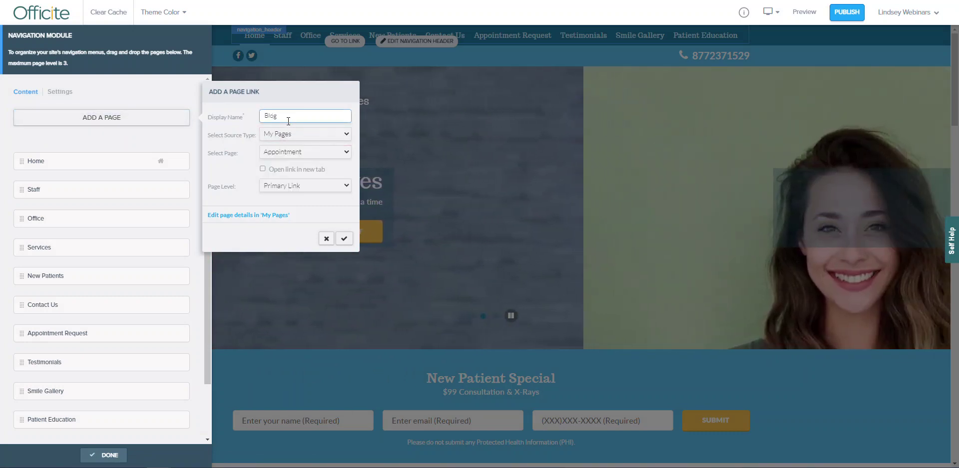
Point the link at the Blog page as a secondary link under Patient Education and save
click(285, 152)
click(279, 178)
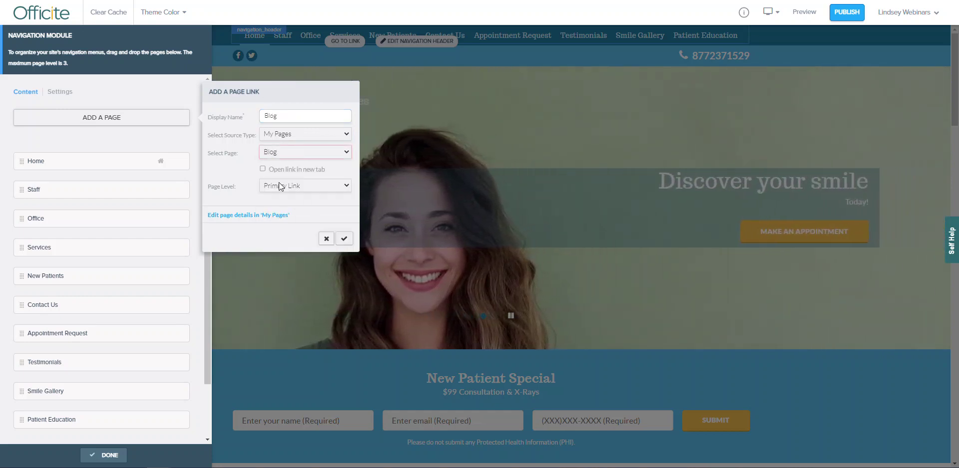
click(279, 185)
click(286, 206)
click(286, 204)
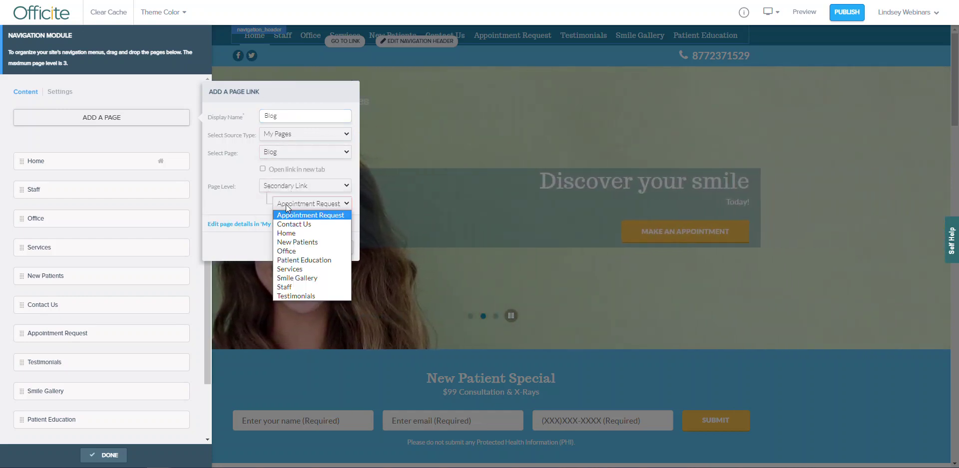
click(291, 260)
click(344, 249)
scroll(100, 300, down, 2)
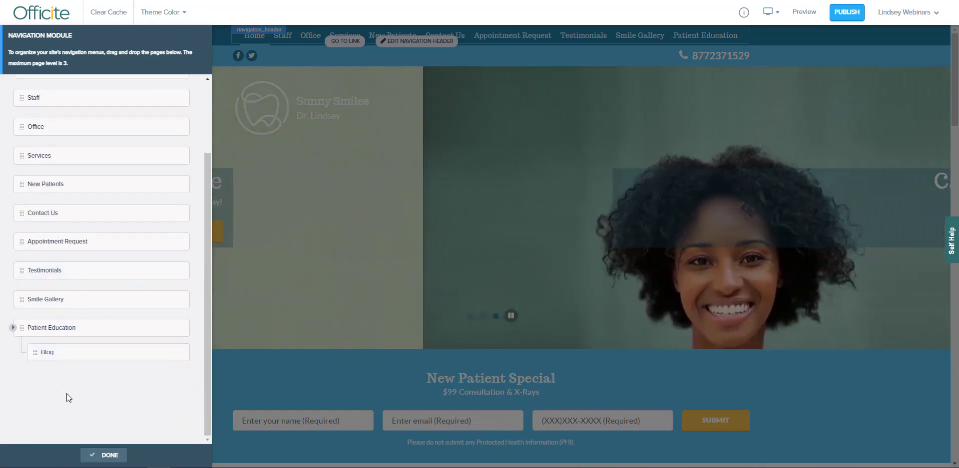